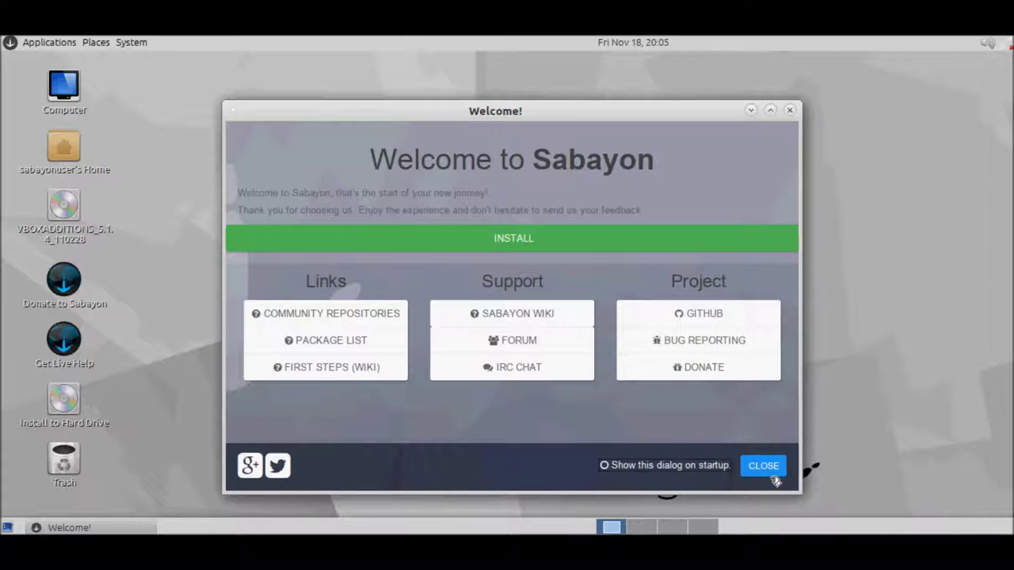
Step: Close the Welcome dialog and cycle through workspaces 4 back to 1
click(762, 467)
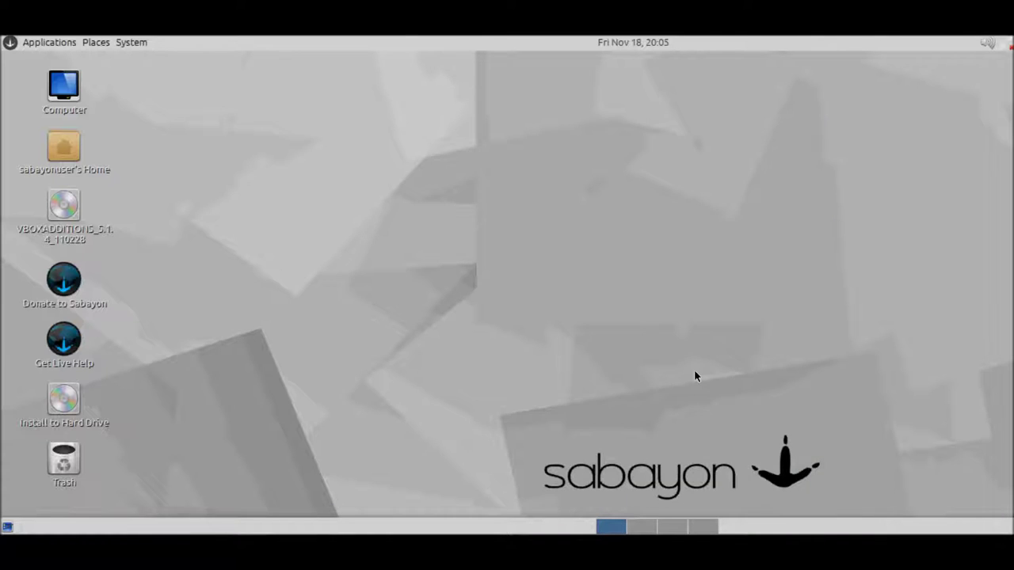
click(701, 528)
click(671, 529)
click(641, 529)
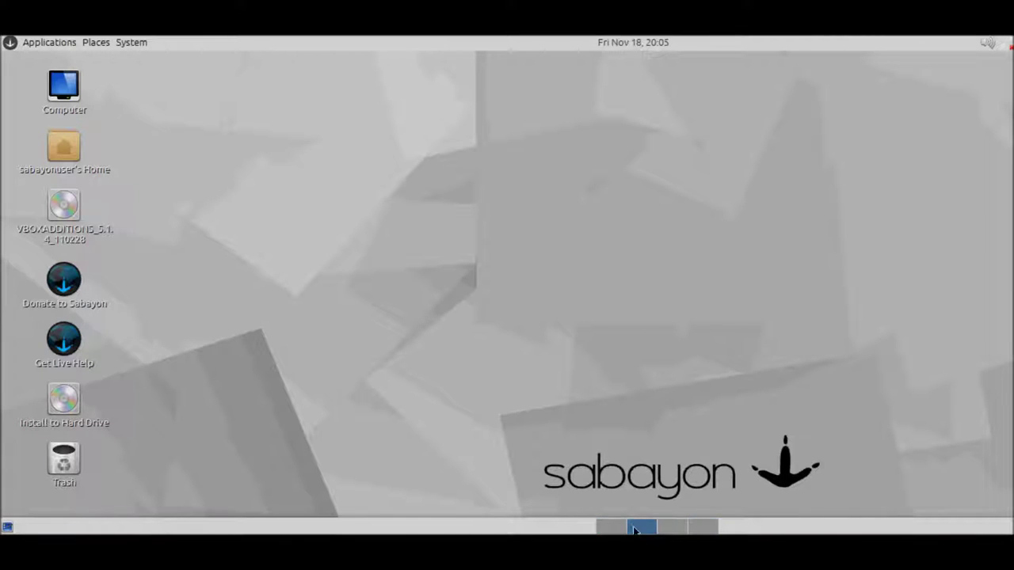
click(610, 529)
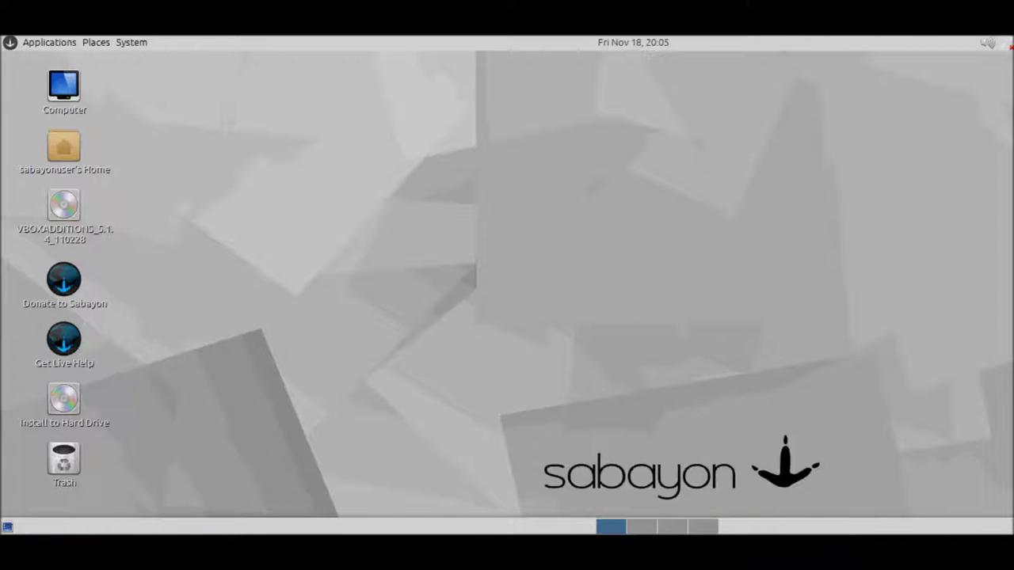
Step: View the bottom panel's About Panels window showing version 1.12.2, then close it
right_click(346, 535)
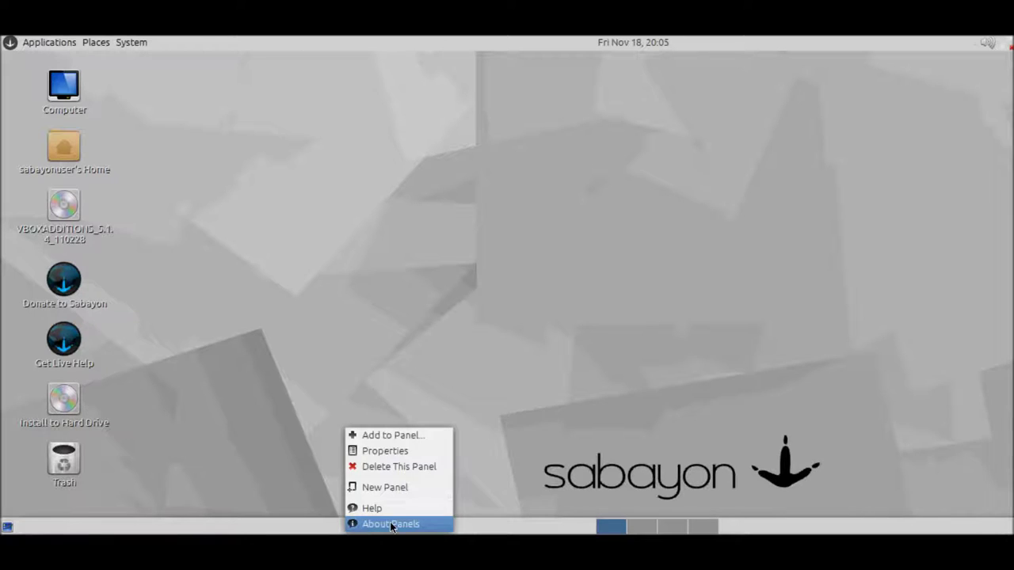
click(390, 522)
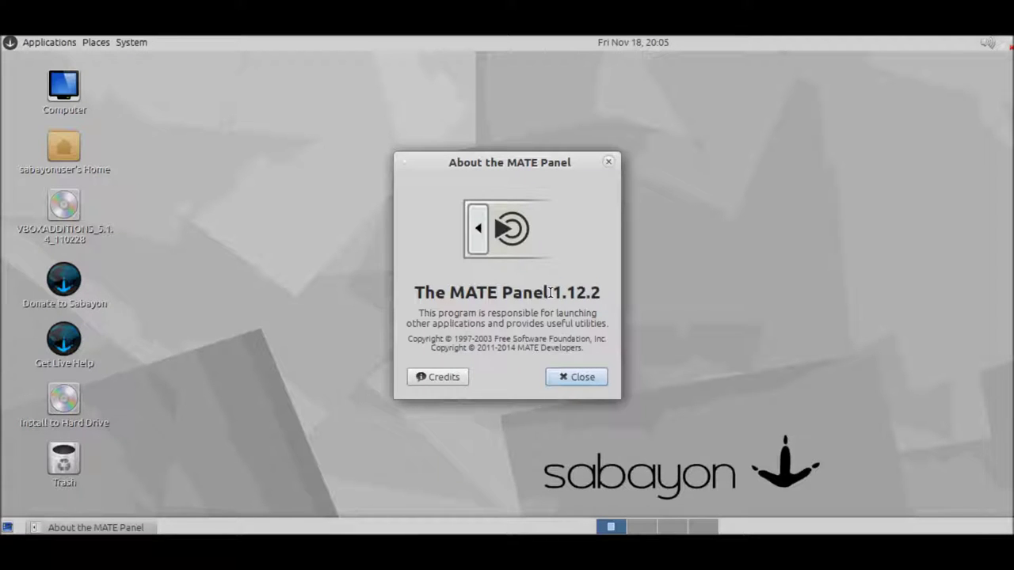
click(574, 377)
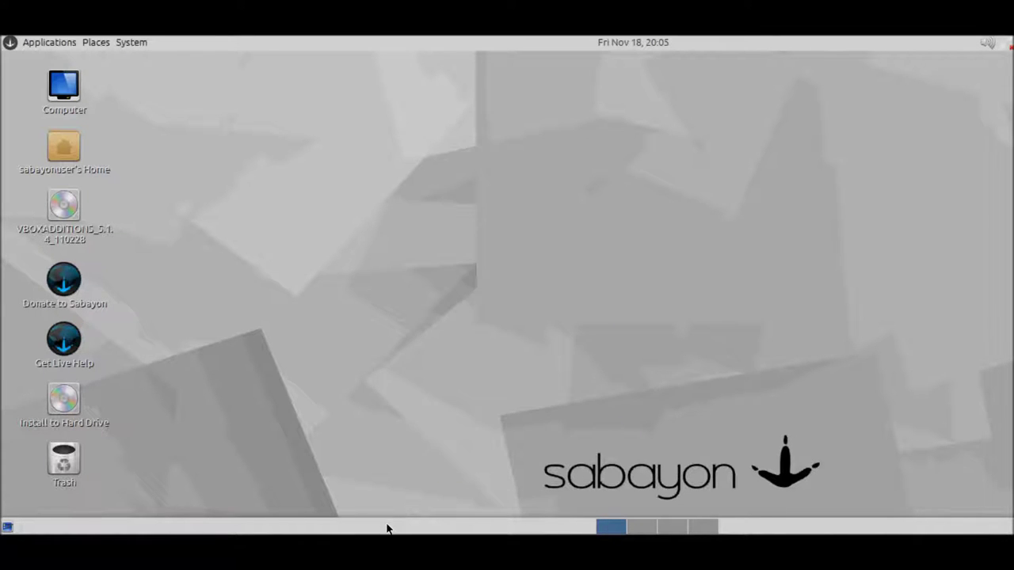
right_click(388, 528)
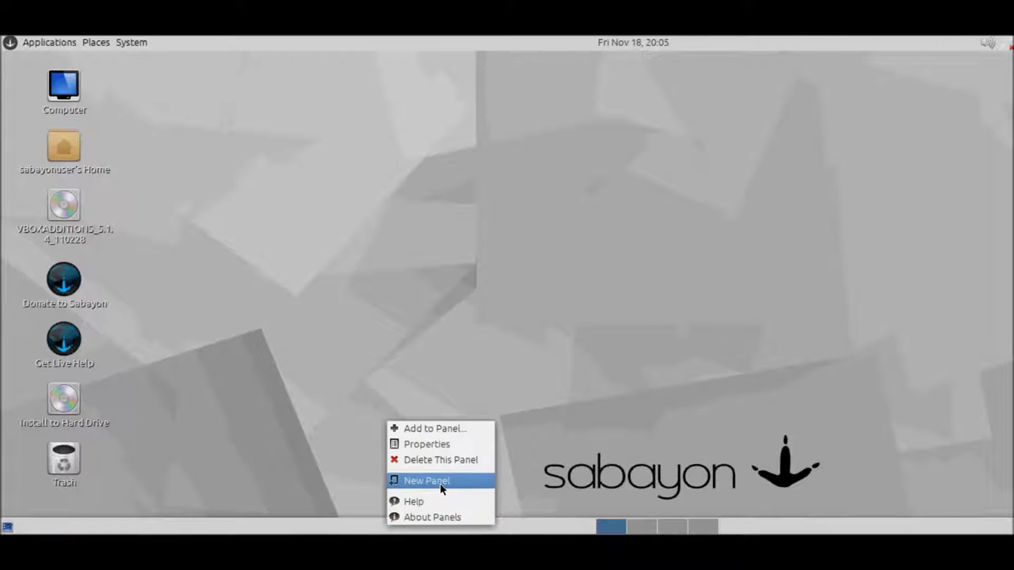
click(455, 446)
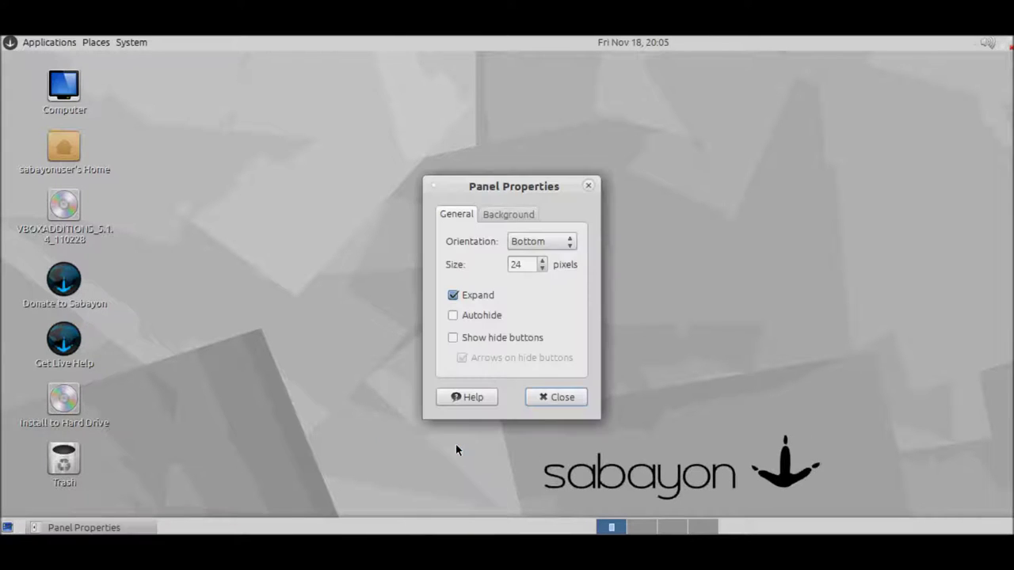
click(504, 215)
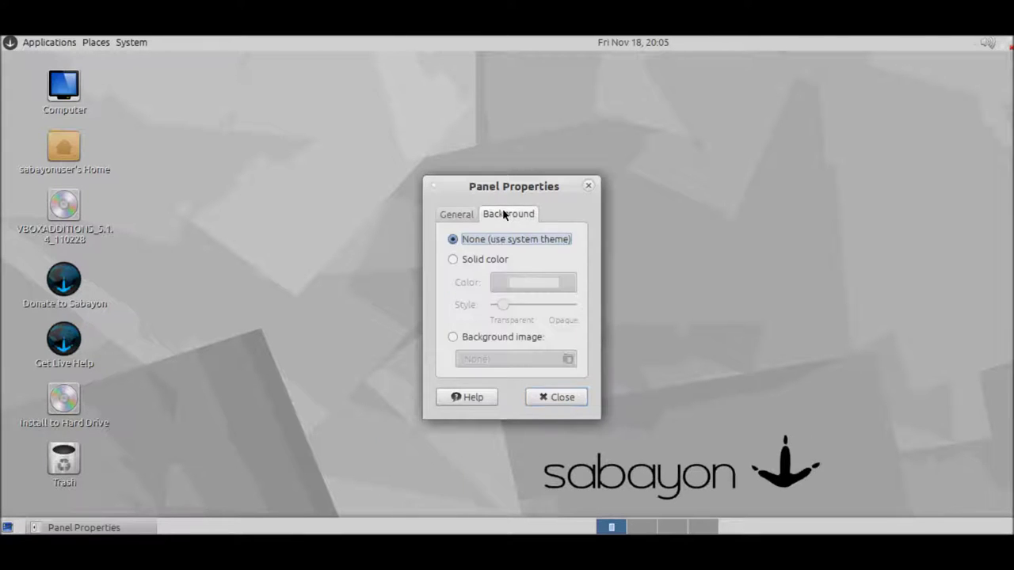
click(465, 214)
click(473, 317)
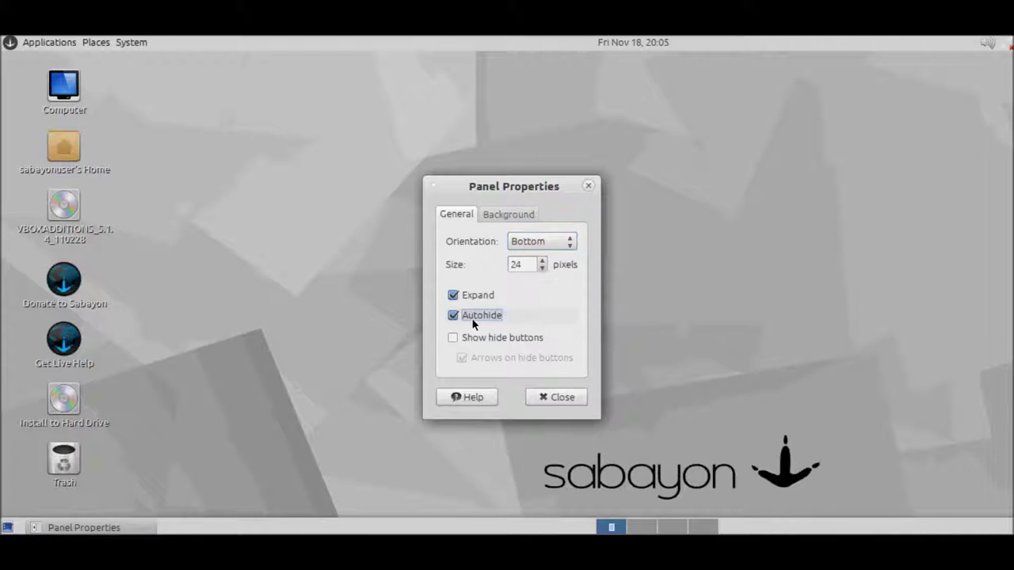
click(472, 320)
click(472, 333)
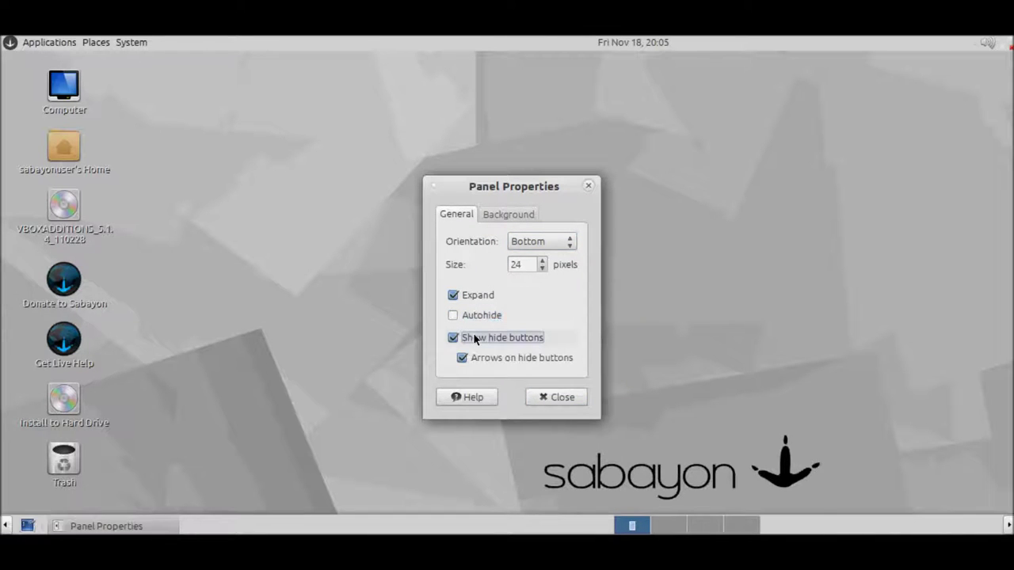
click(473, 332)
click(543, 396)
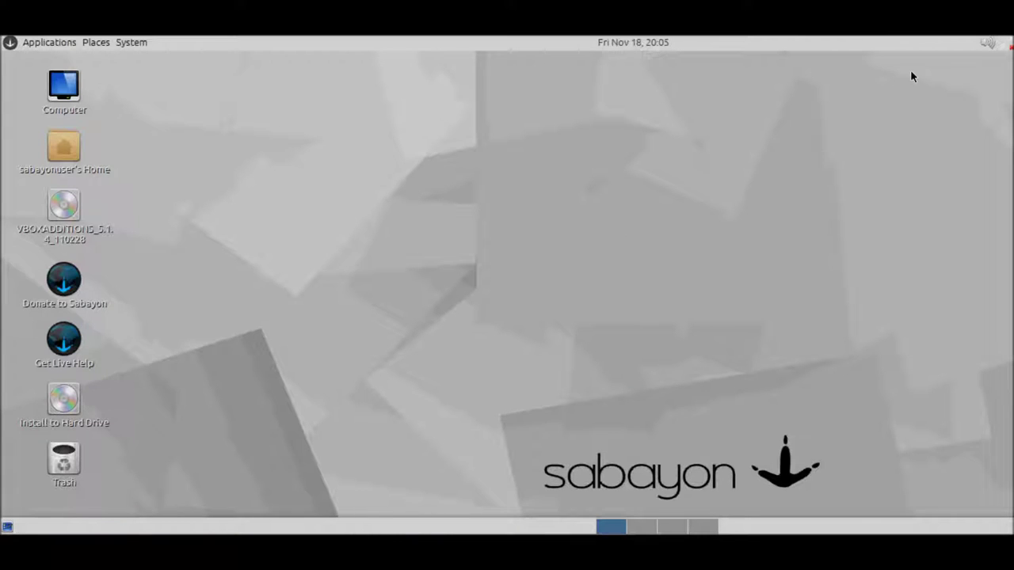
Step: Check the volume, network/VPN and calendar applets and the top panel's options menu
click(986, 43)
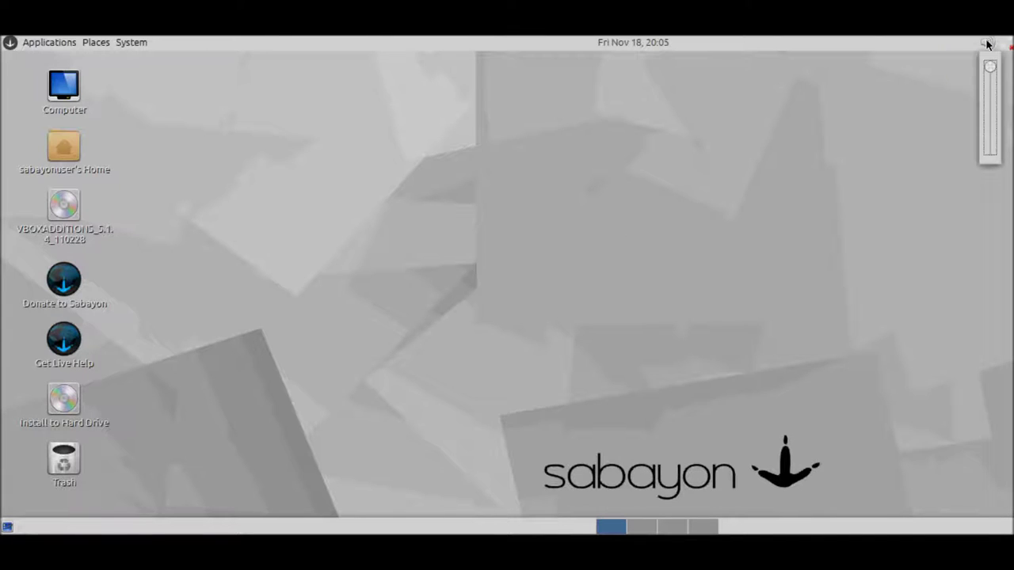
click(986, 43)
click(1003, 44)
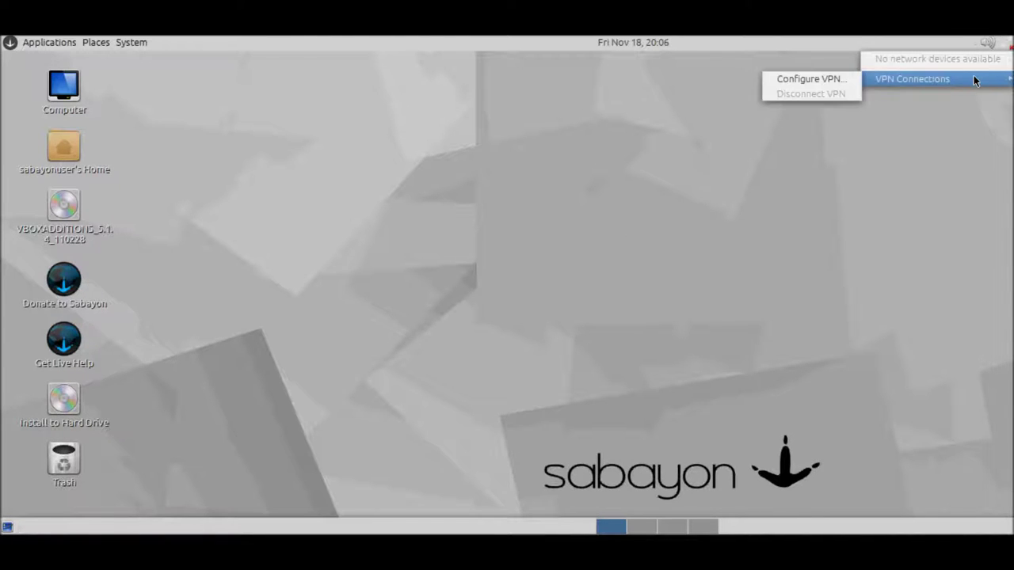
click(631, 129)
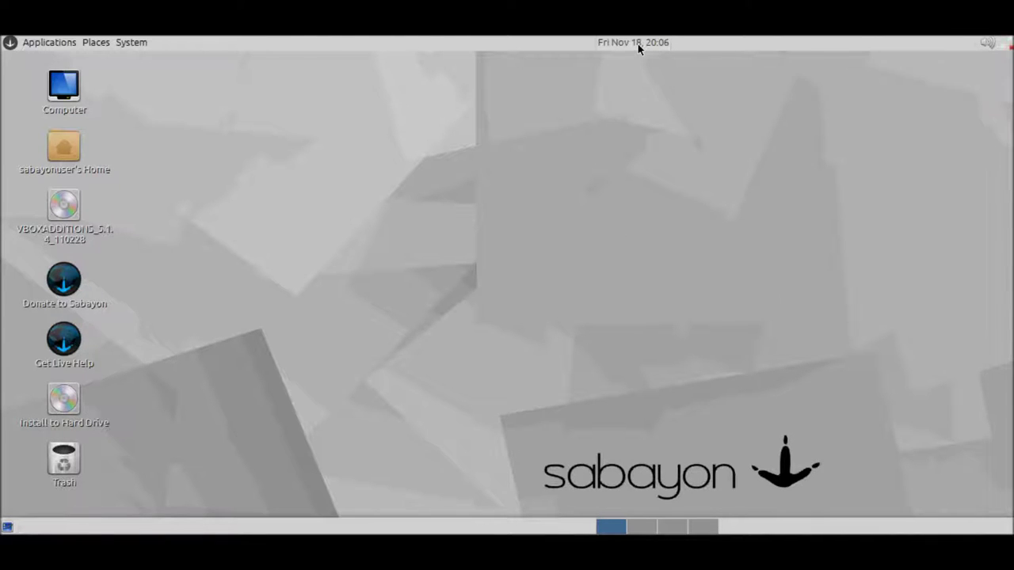
click(637, 44)
click(638, 43)
right_click(533, 41)
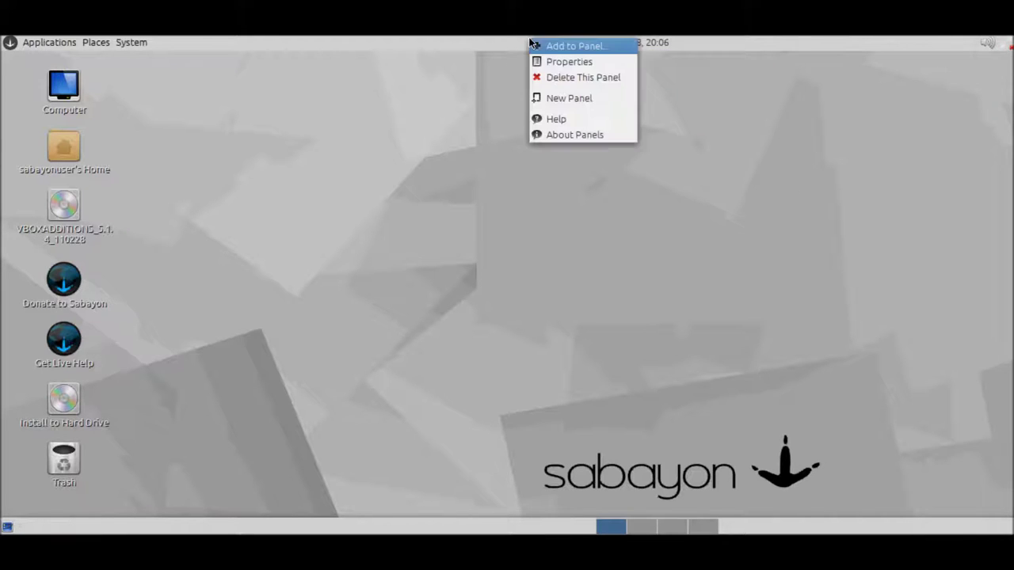
click(432, 166)
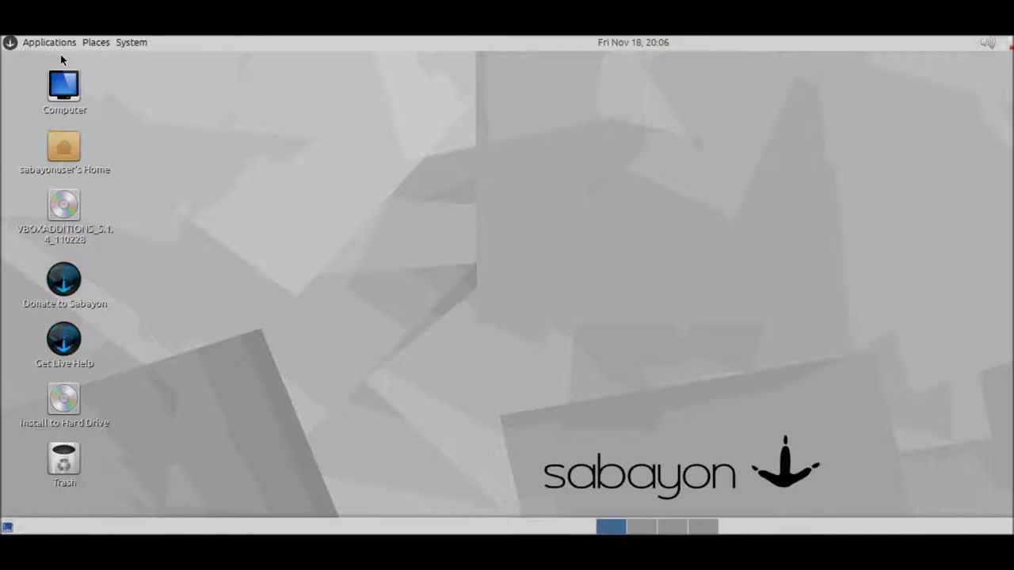
Step: Browse System > Preferences > Personal for About Me, Preferred Applications and Startup Applications
click(129, 44)
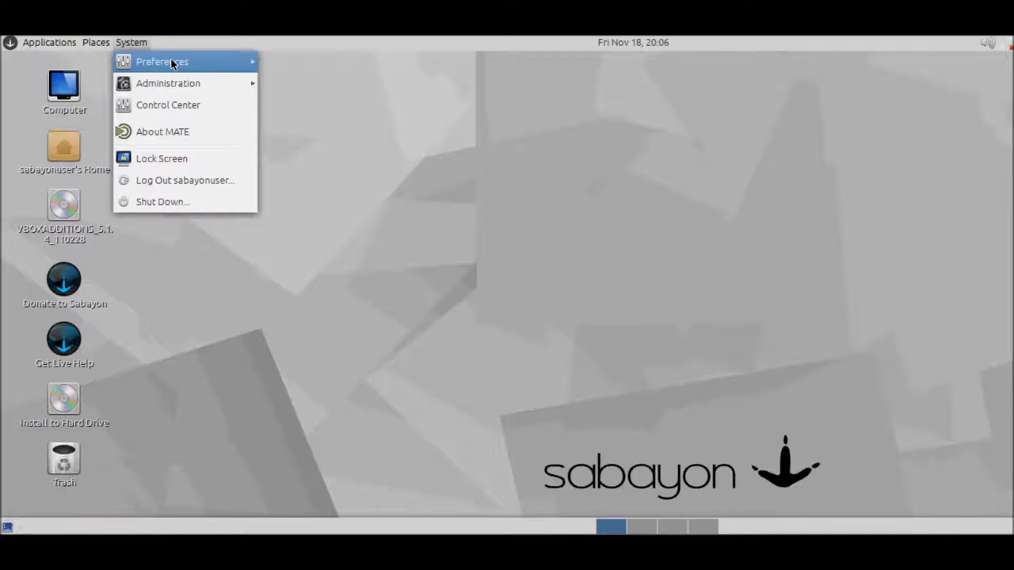
mouse_move(172, 63)
mouse_move(317, 59)
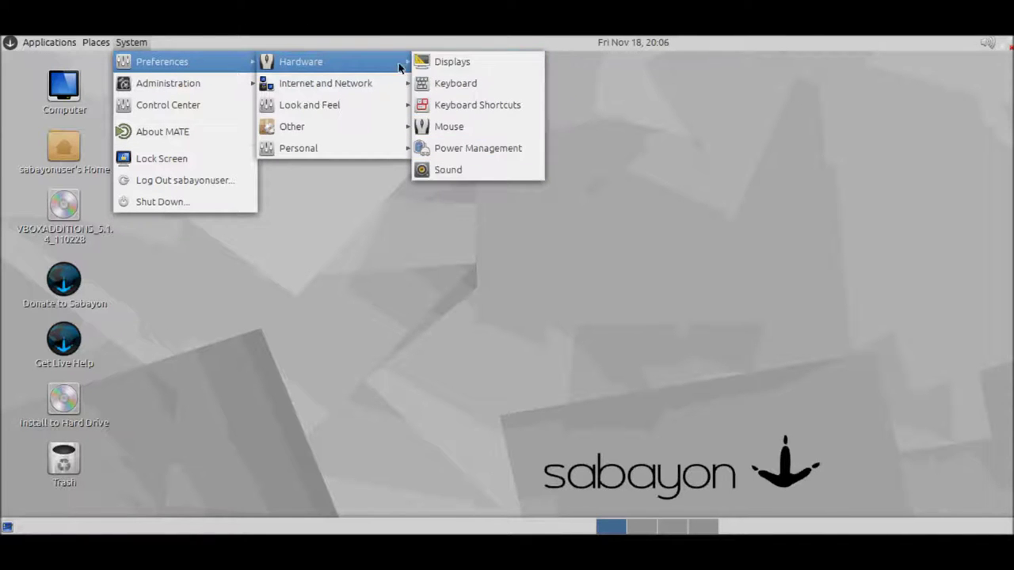
mouse_move(329, 76)
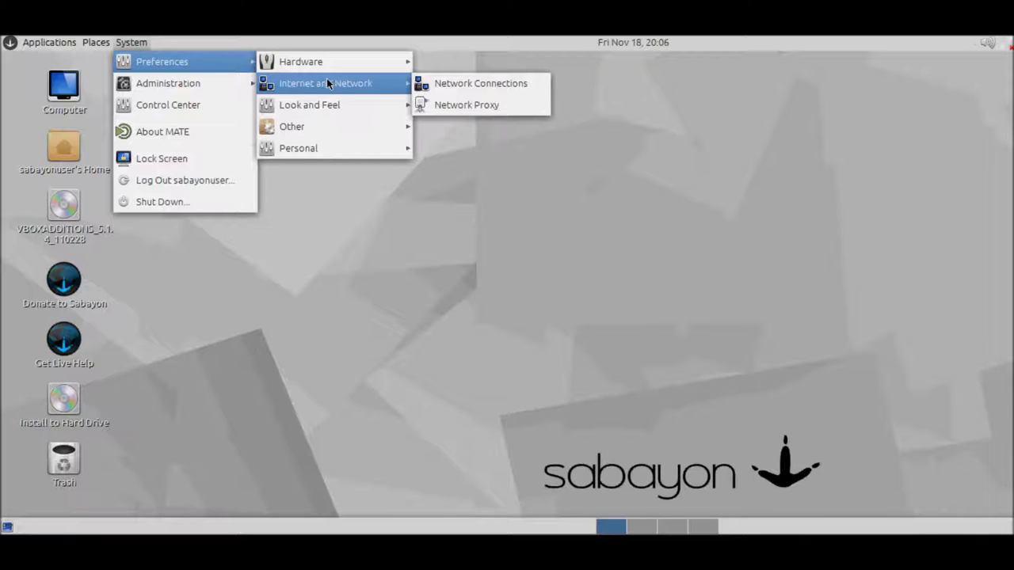
mouse_move(324, 109)
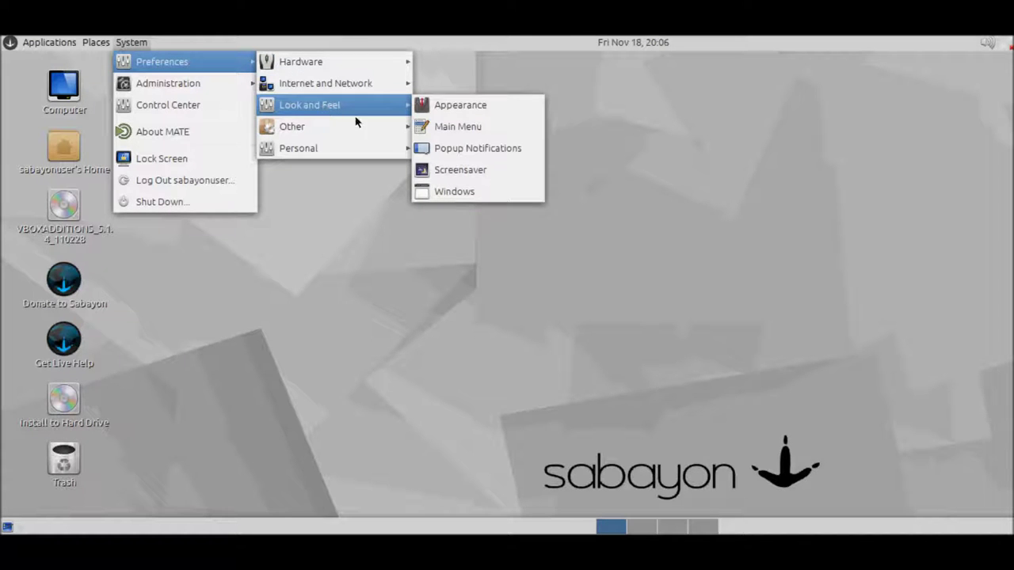
mouse_move(364, 132)
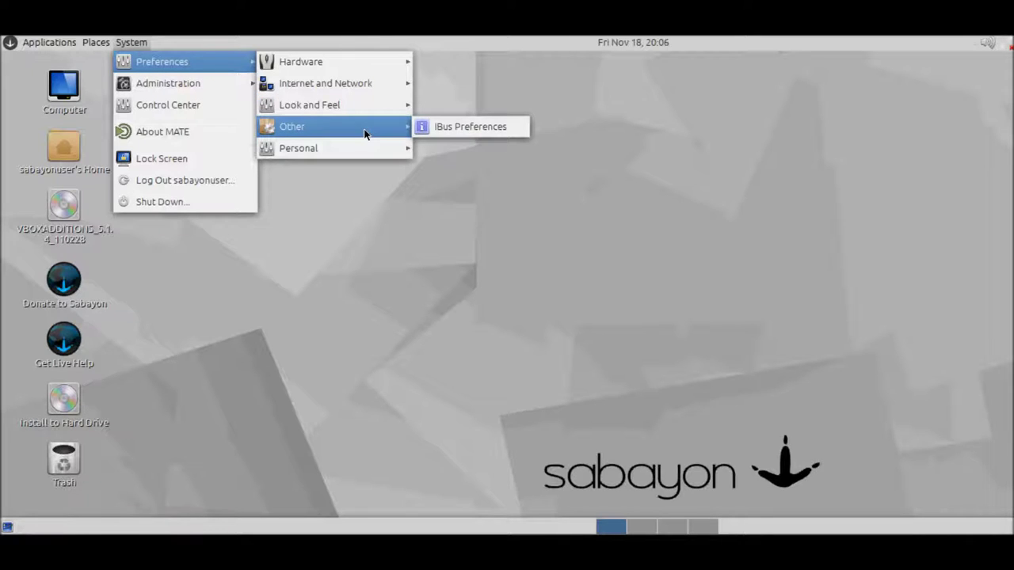
mouse_move(353, 149)
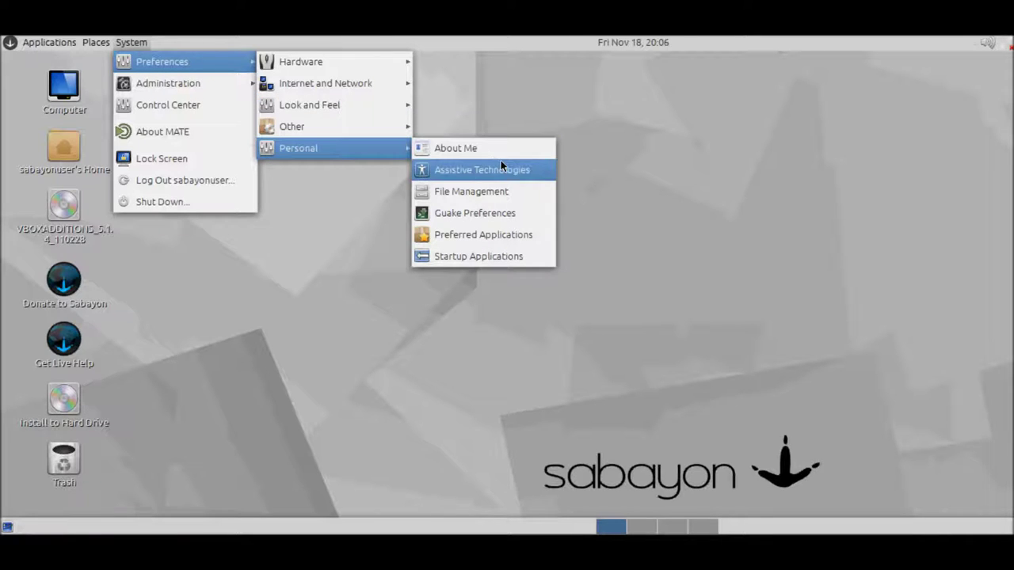
Step: Review Preferred Applications' Internet, Multimedia, System, Office and Accessibility tabs, keeping Google Chrome, then close
click(529, 236)
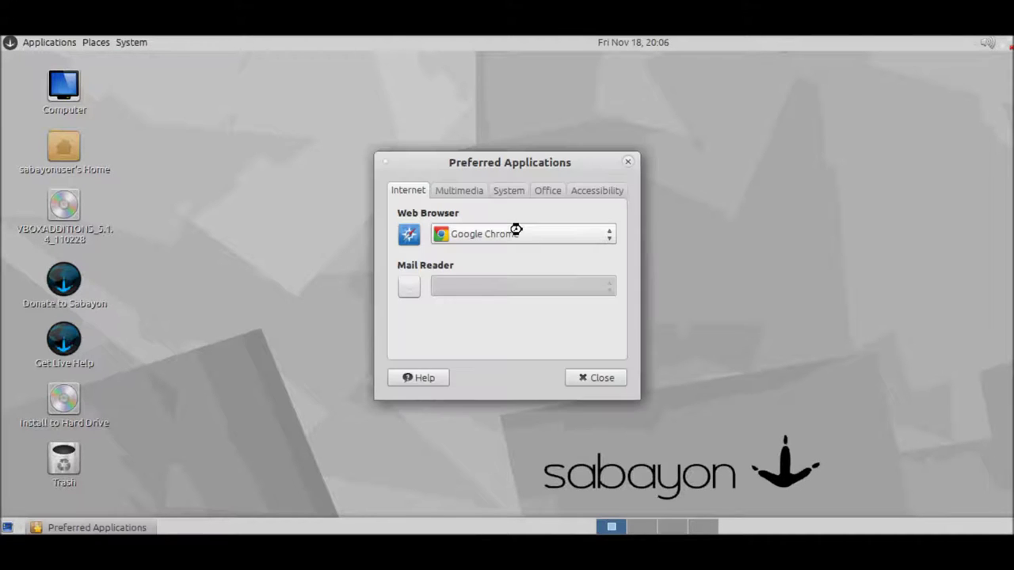
click(486, 232)
click(486, 232)
click(470, 195)
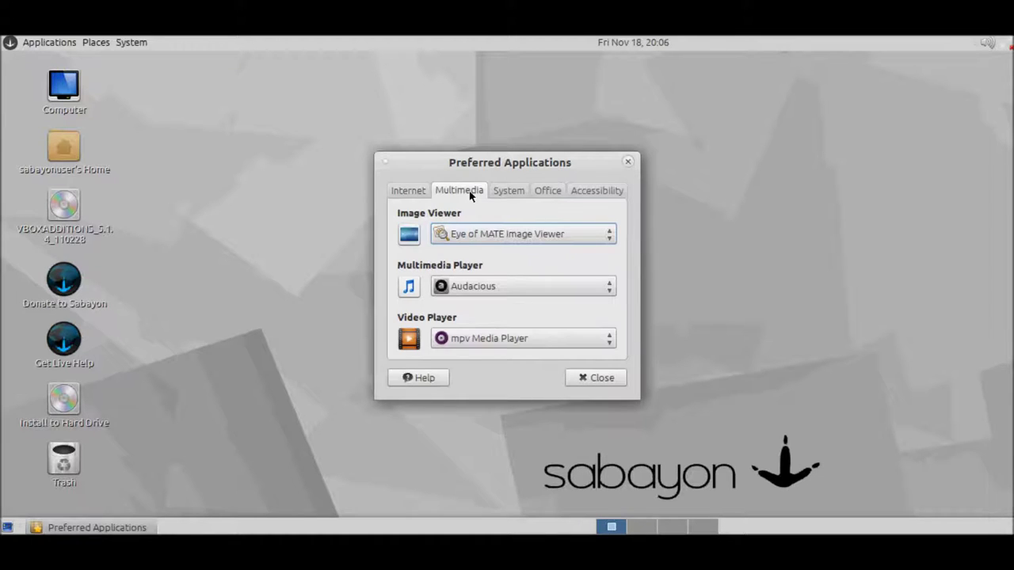
click(519, 195)
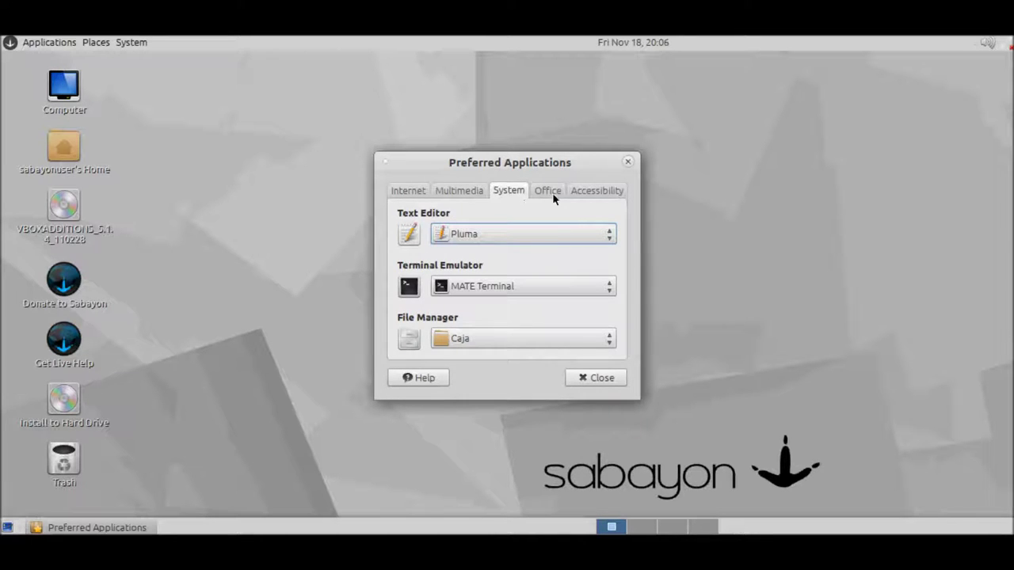
click(552, 192)
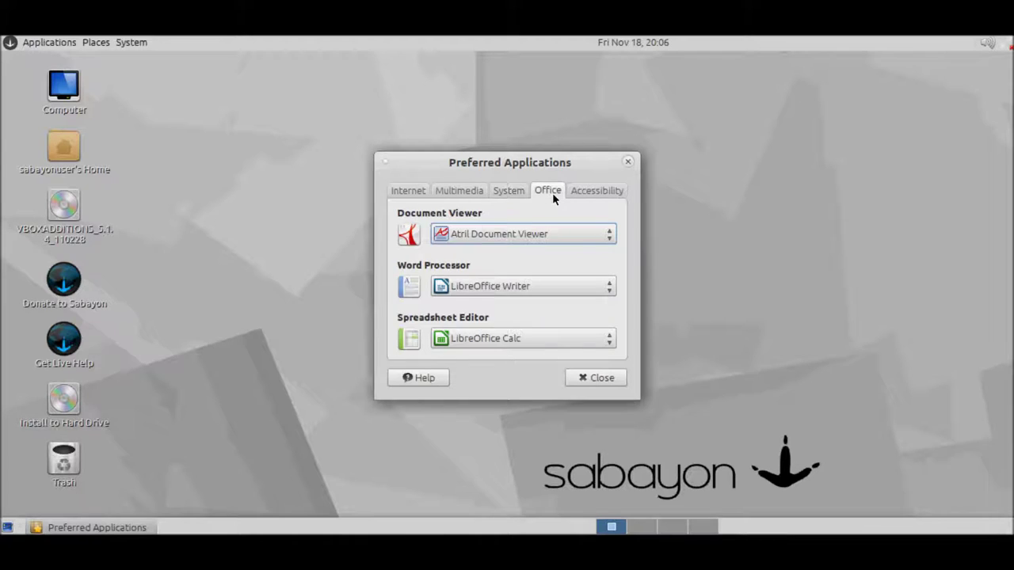
click(600, 190)
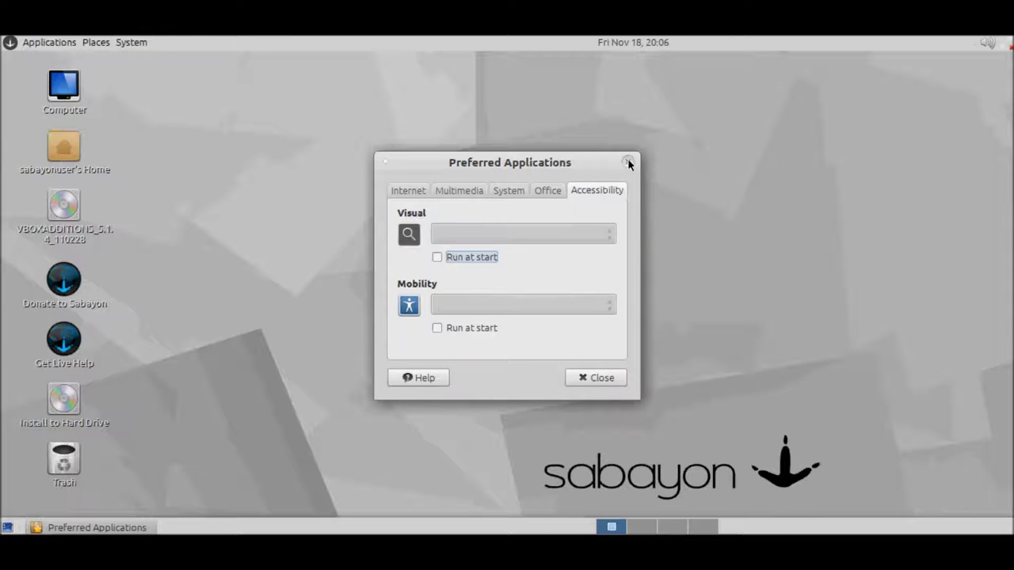
click(628, 162)
Step: Open Startup Applications, scroll its programs list, view the Options tab, then close it
click(136, 46)
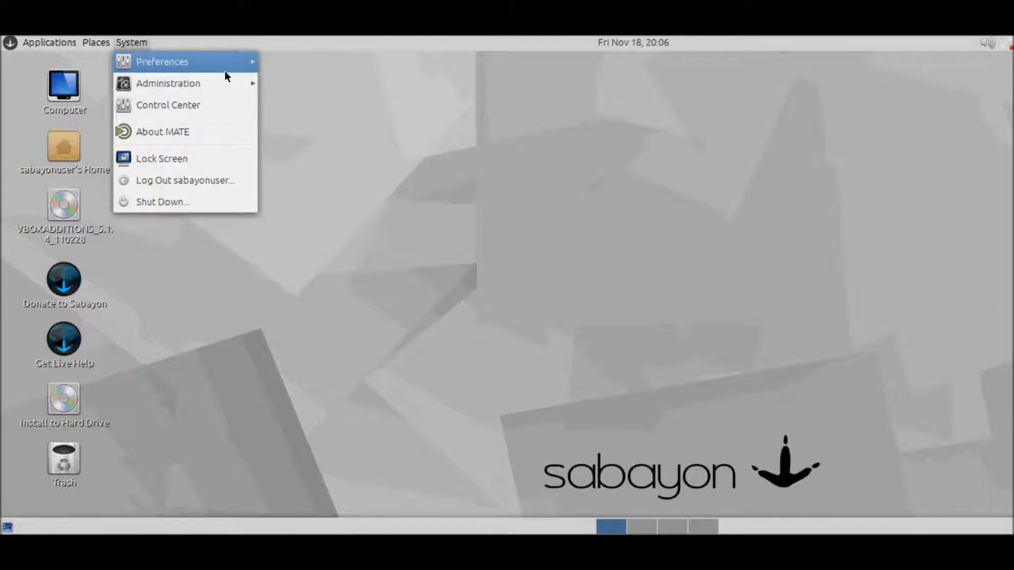
mouse_move(229, 65)
mouse_move(353, 153)
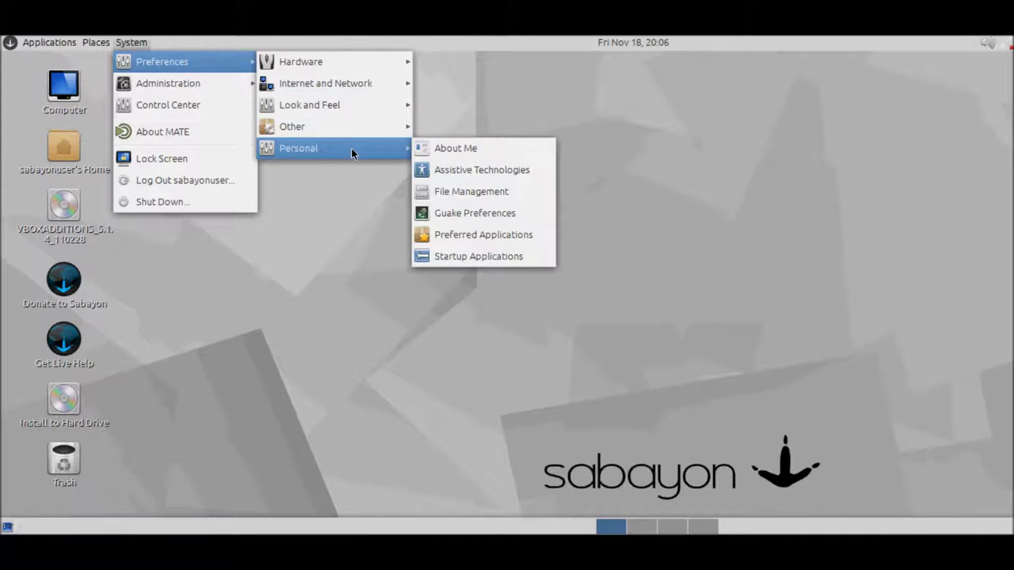
click(468, 256)
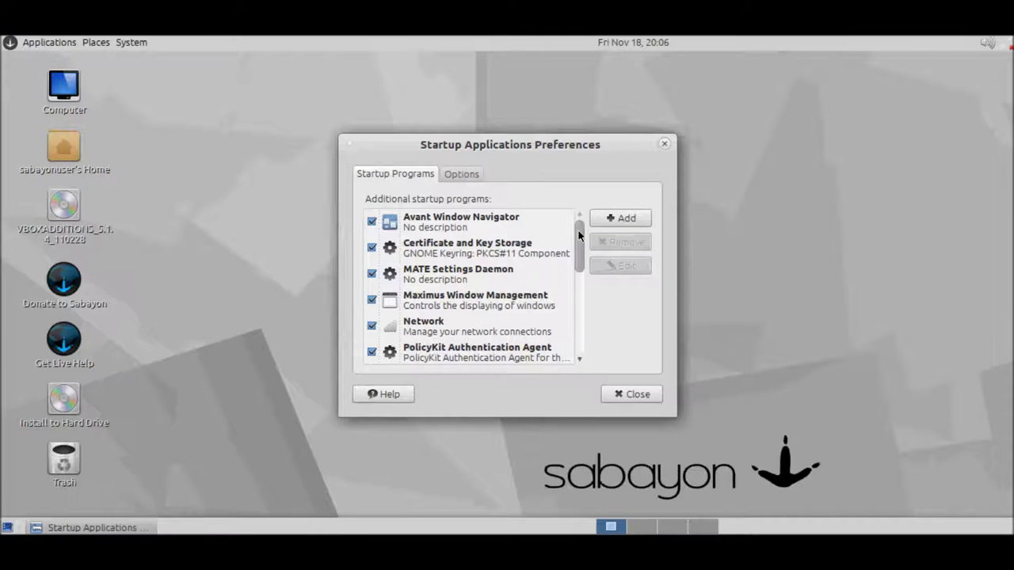
drag(579, 234, 584, 335)
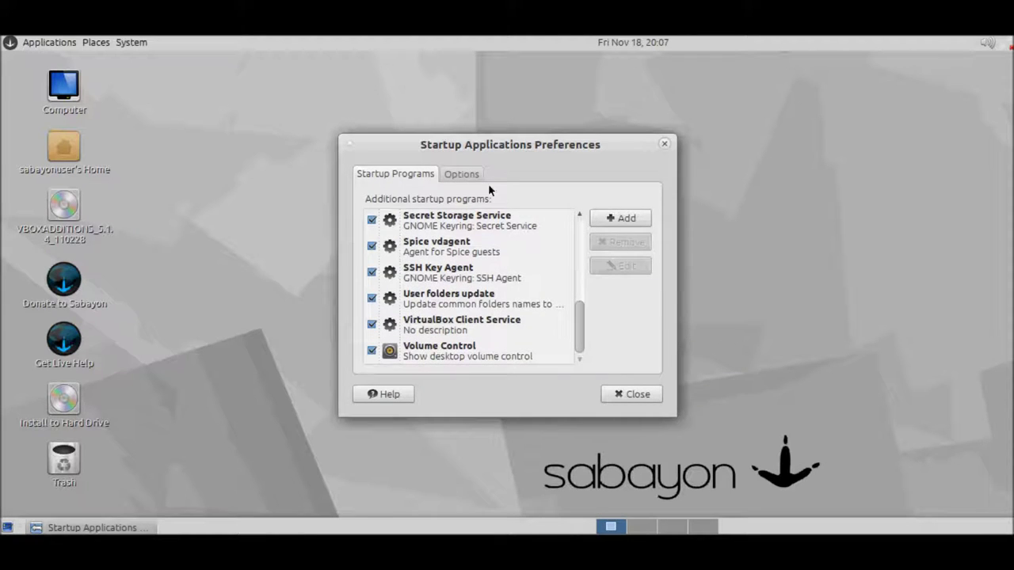
click(468, 174)
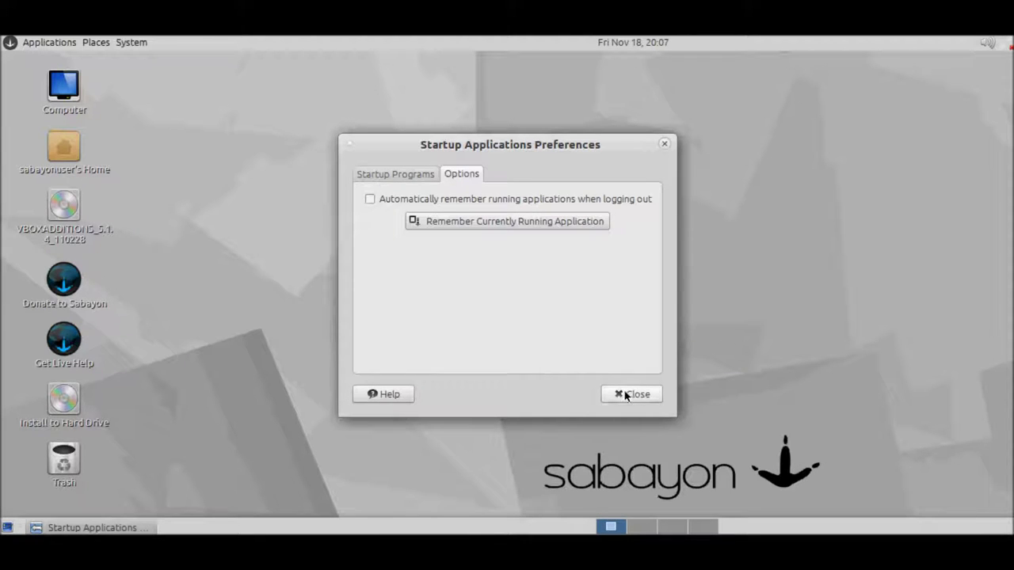
click(625, 393)
click(129, 44)
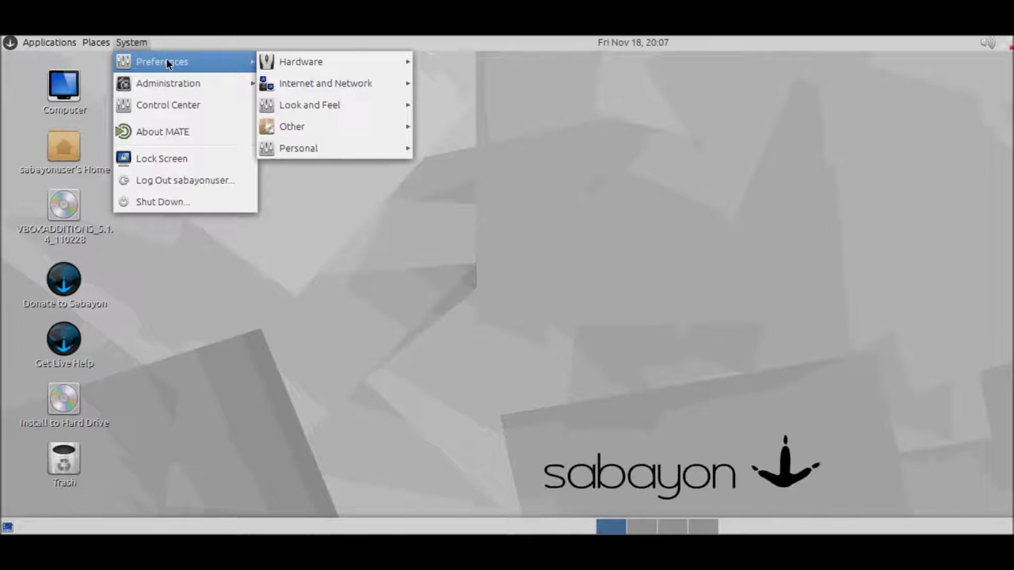
Step: Launch the Control Center and scroll through its categories from Administration to Other
mouse_move(188, 80)
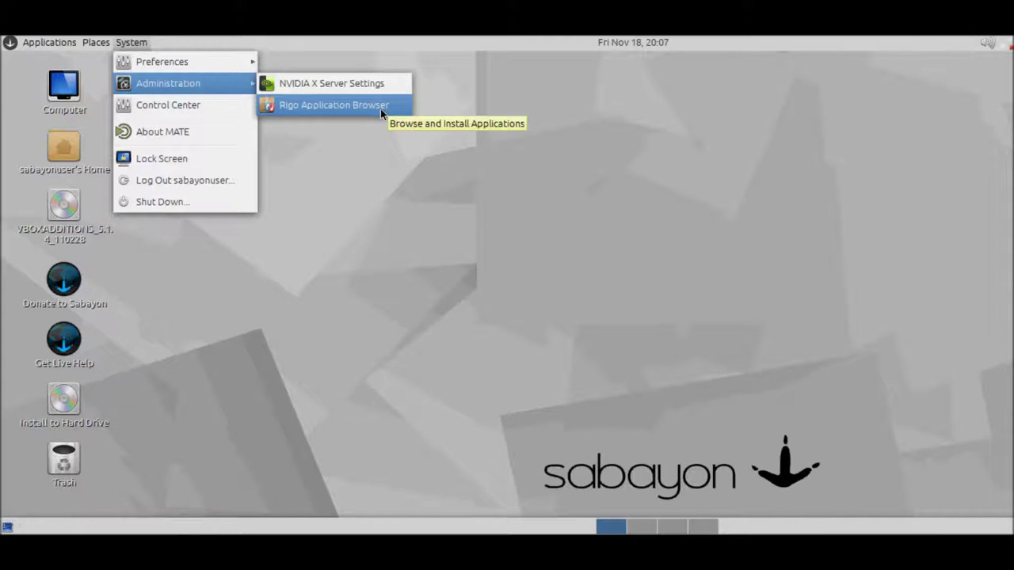
click(193, 103)
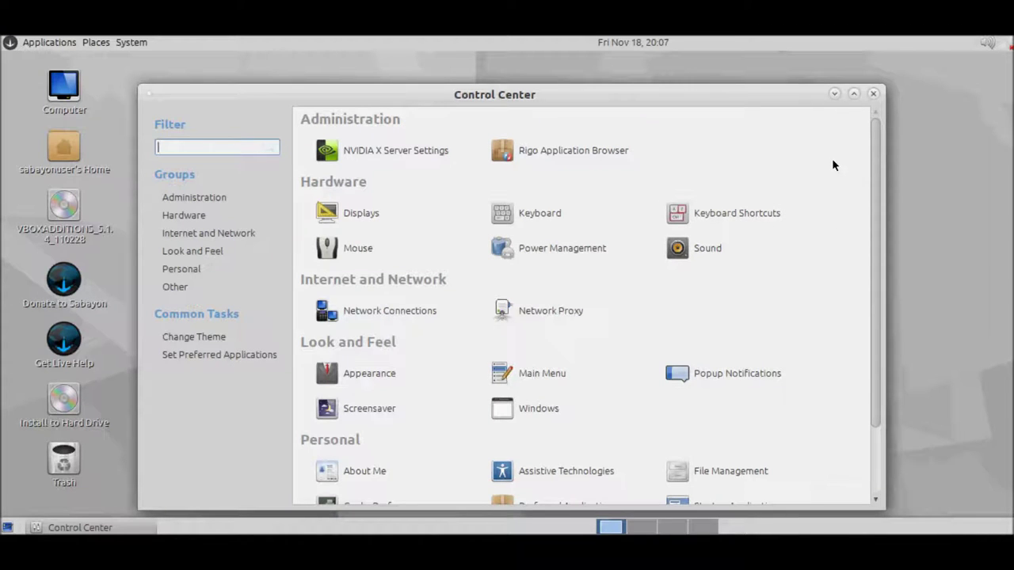
scroll(833, 164, down, 1)
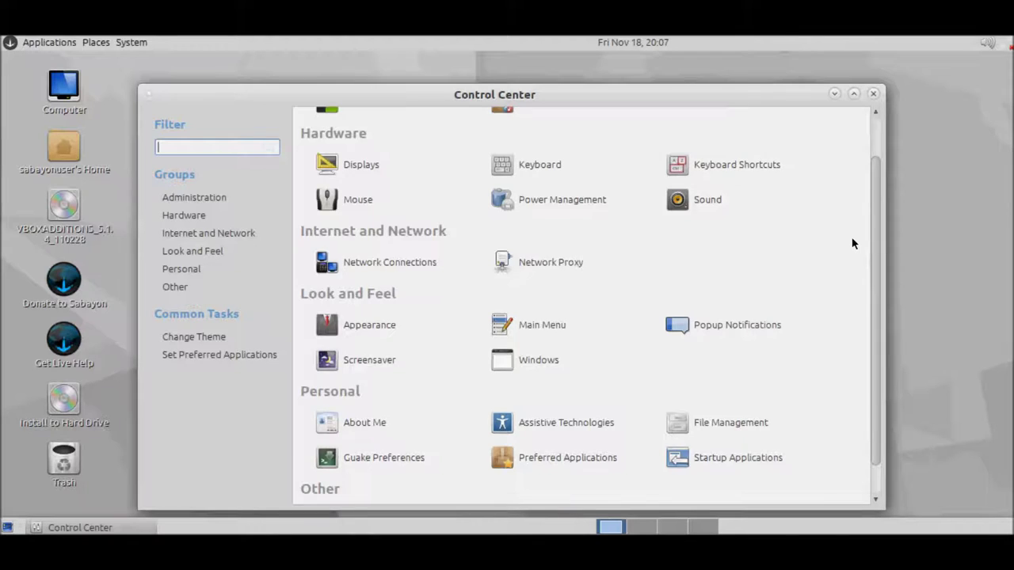
scroll(853, 243, down, 1)
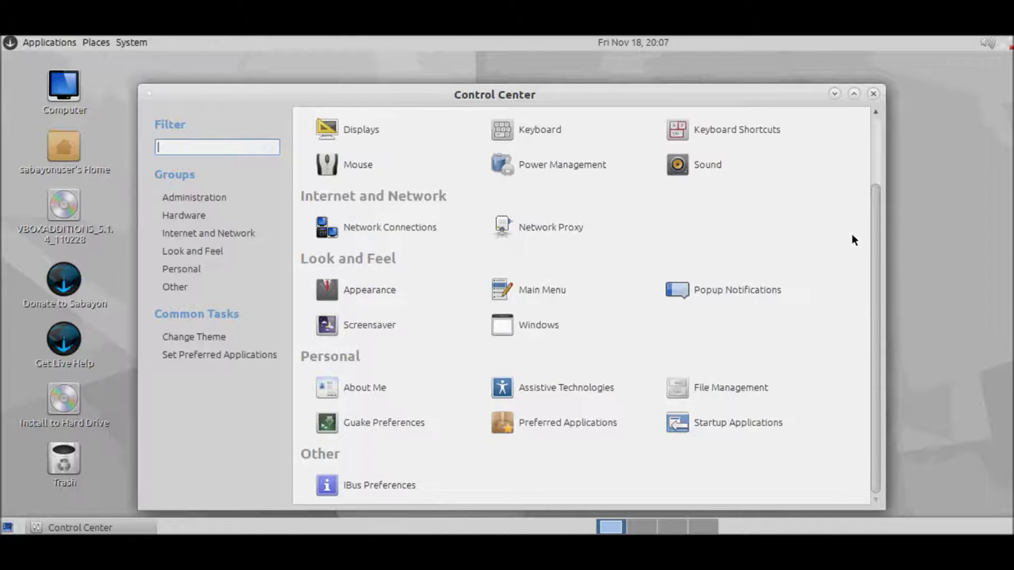
scroll(853, 240, up, 2)
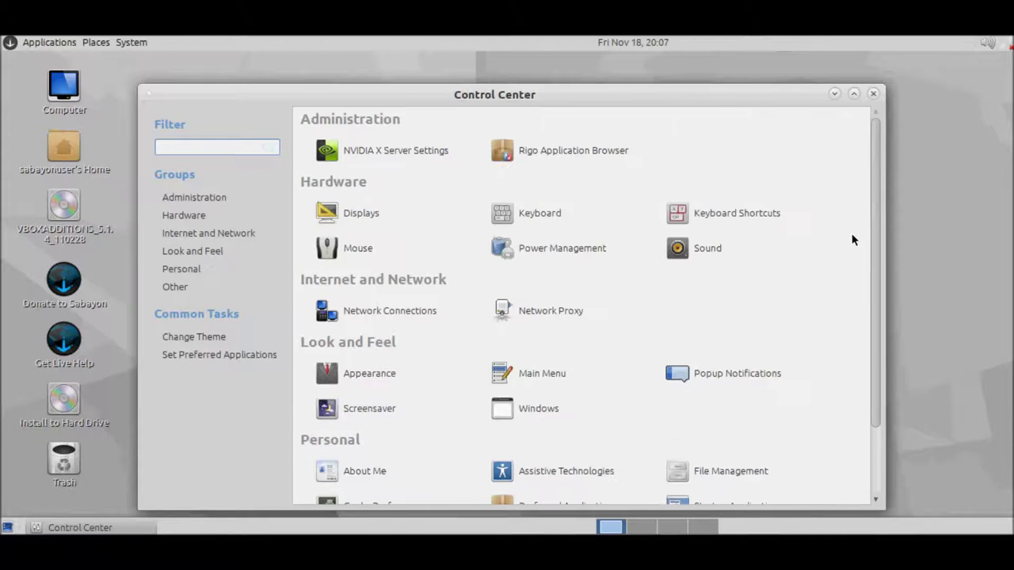
Step: Close the Control Center and check About MATE reports version 1.12.1
click(873, 92)
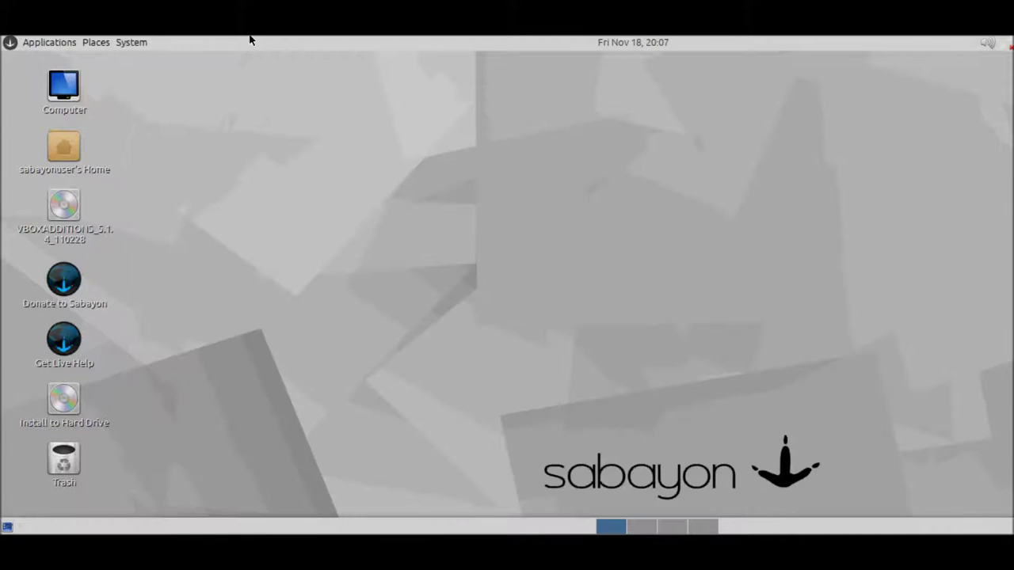
click(133, 42)
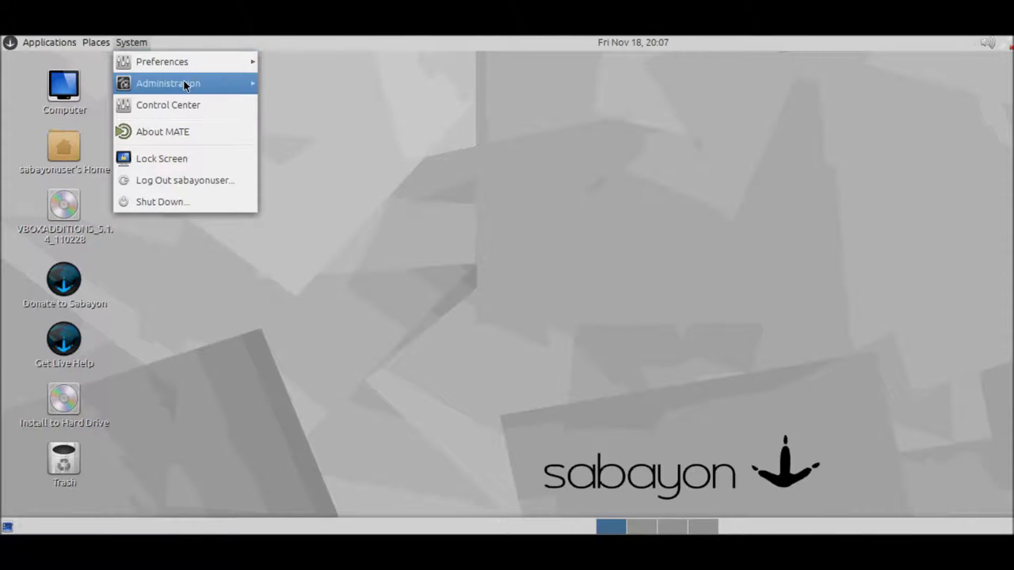
click(168, 136)
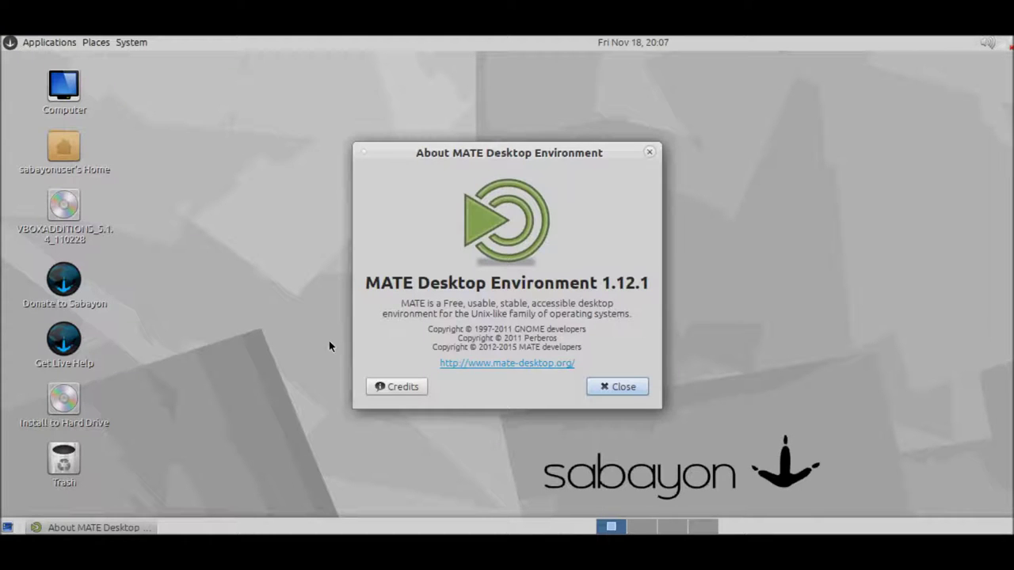
click(632, 389)
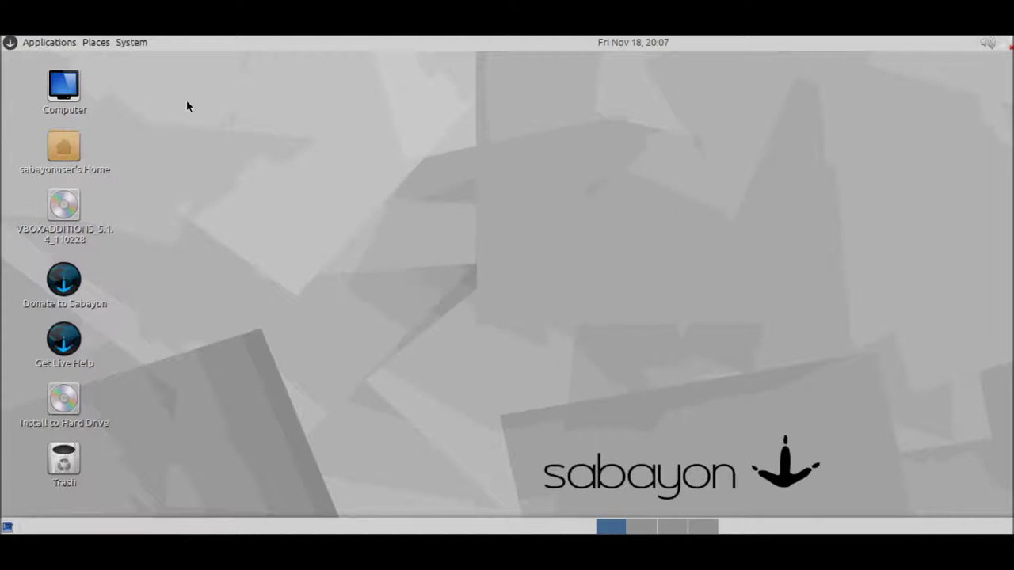
Step: Look over the System menu's session actions and the Places shortcuts
click(129, 42)
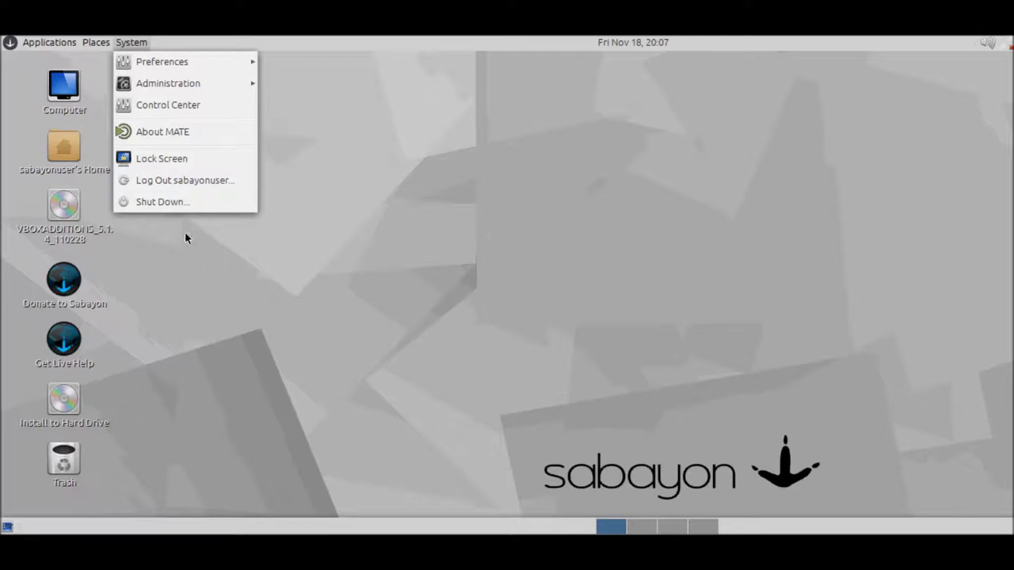
click(144, 209)
click(92, 42)
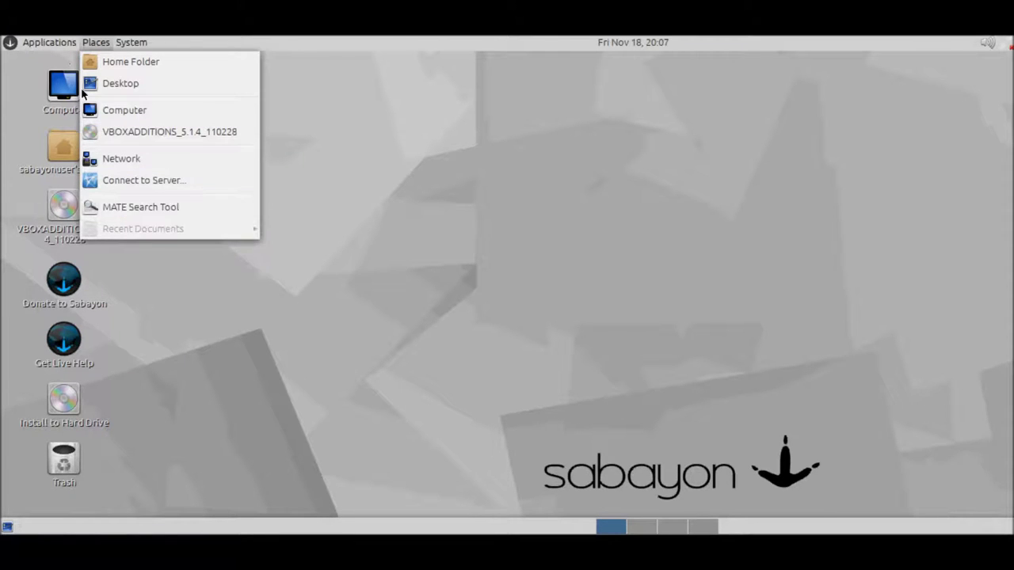
mouse_move(48, 45)
mouse_move(30, 69)
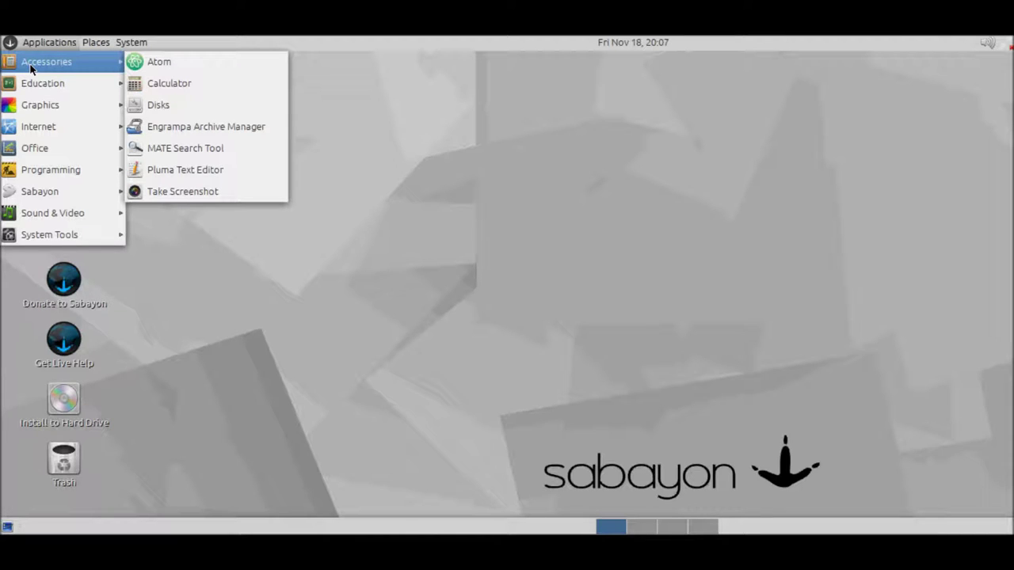
Step: Browse the Applications submenus from Accessories to System Tools and launch MATE System Monitor
mouse_move(38, 88)
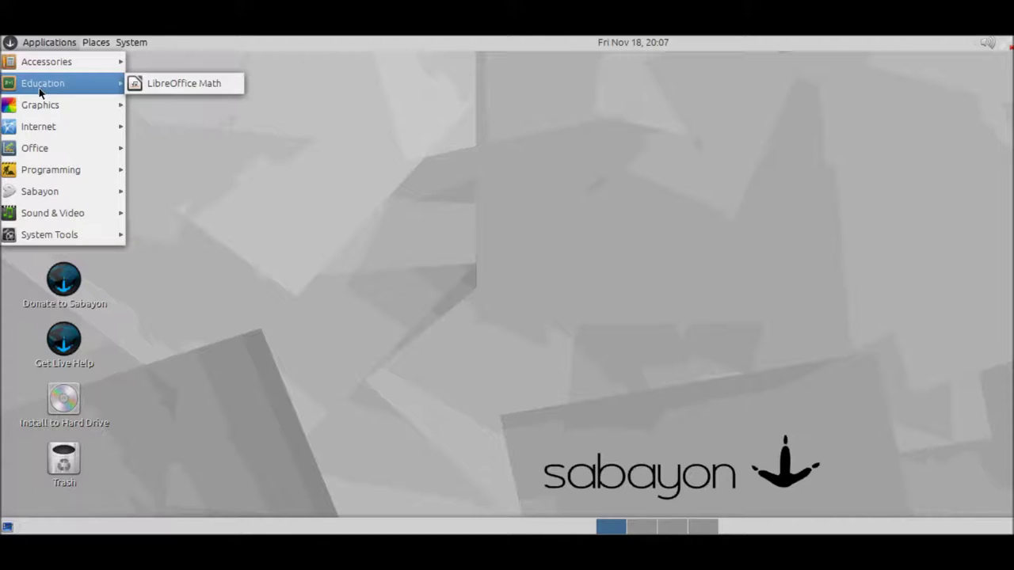
mouse_move(39, 108)
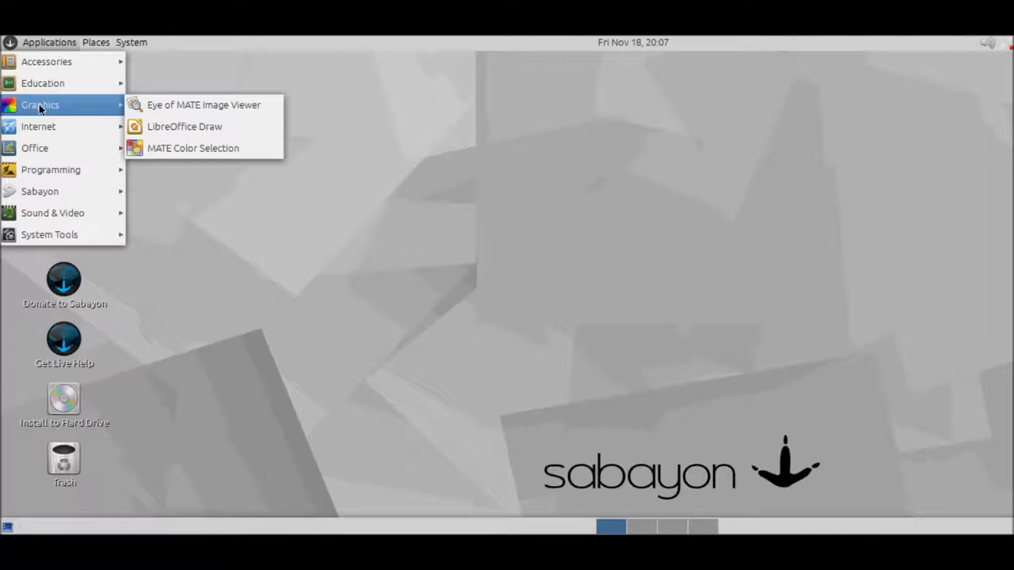
mouse_move(65, 129)
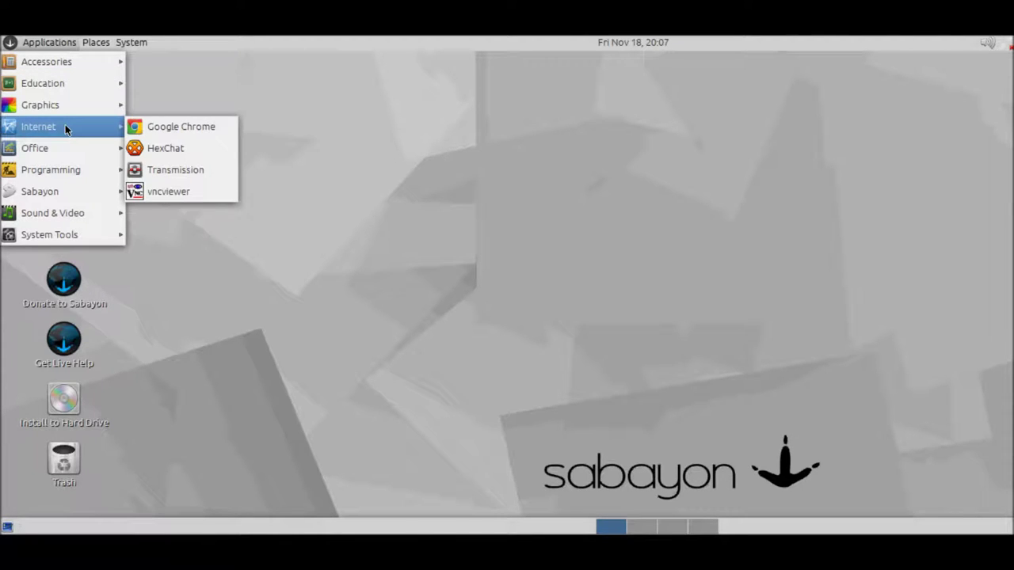
mouse_move(76, 150)
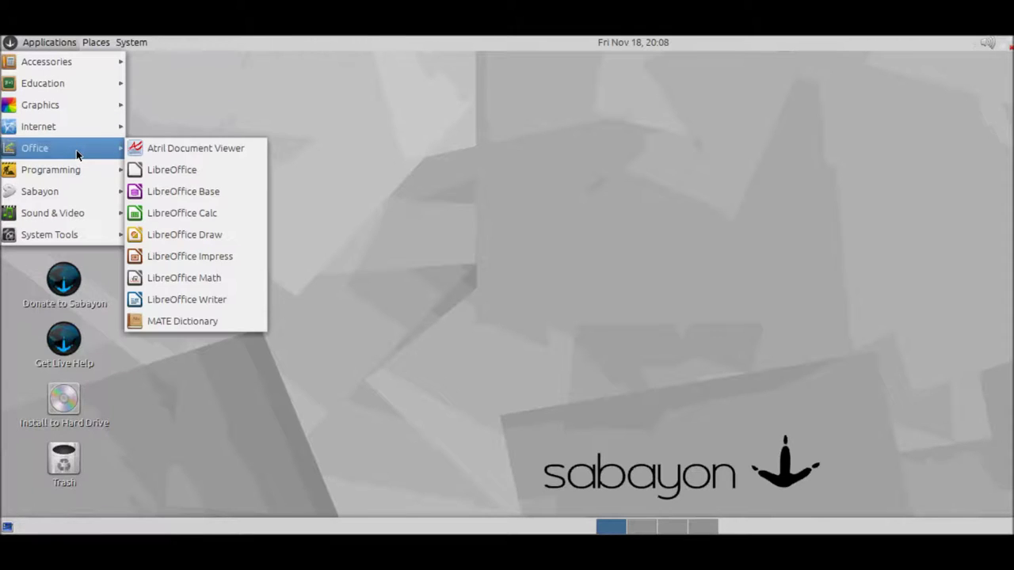
mouse_move(77, 170)
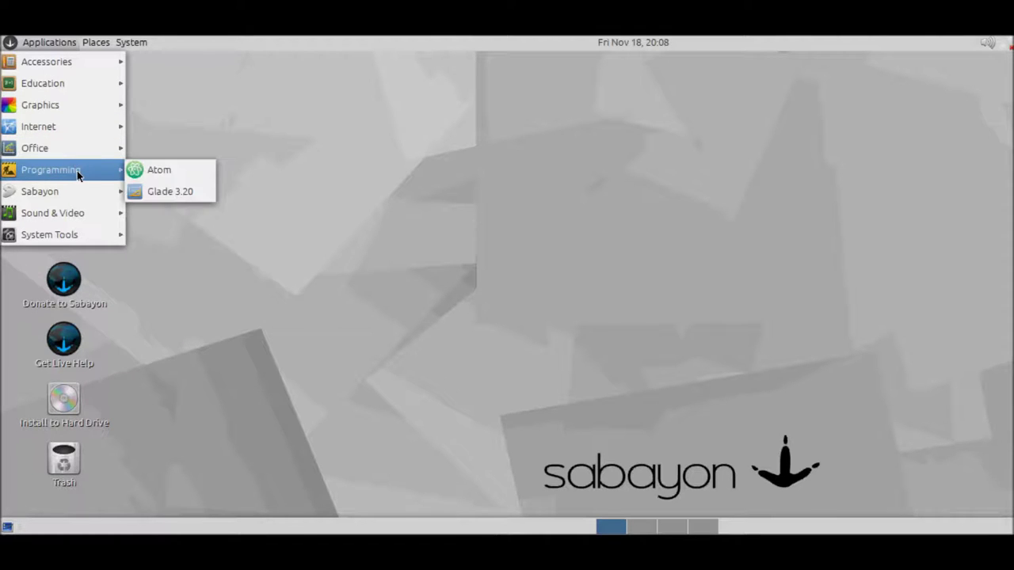
mouse_move(76, 197)
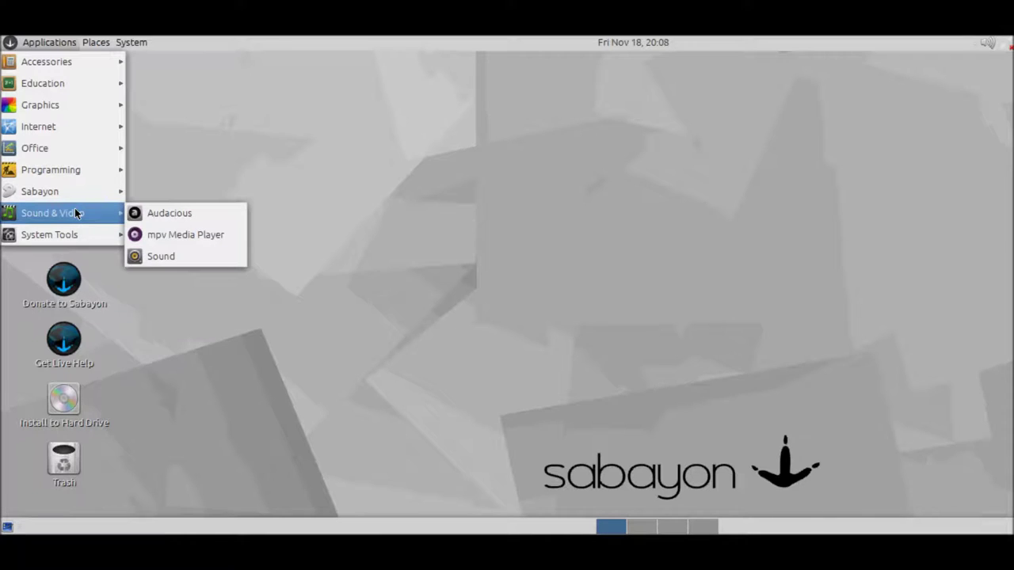
mouse_move(51, 238)
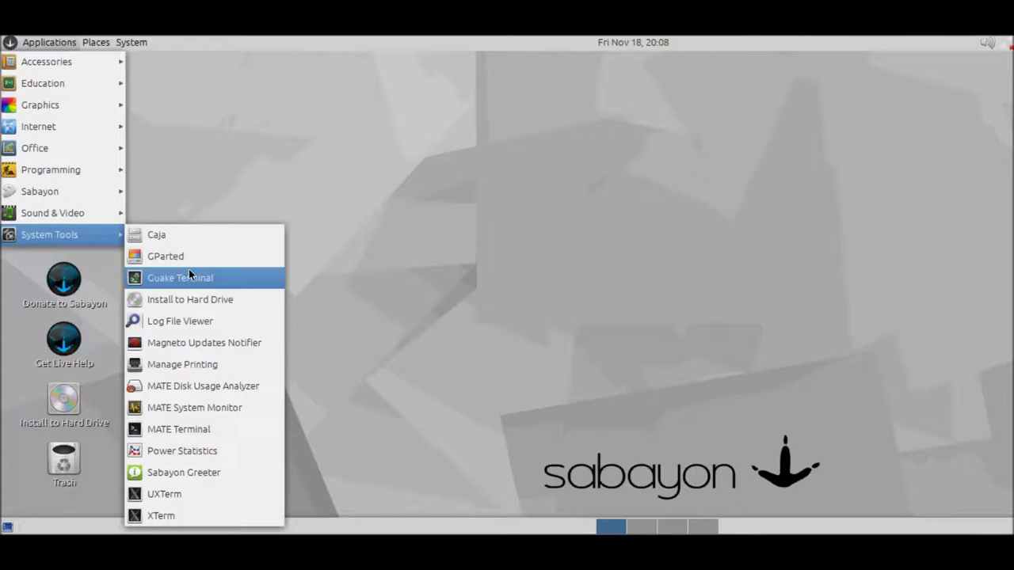
click(248, 407)
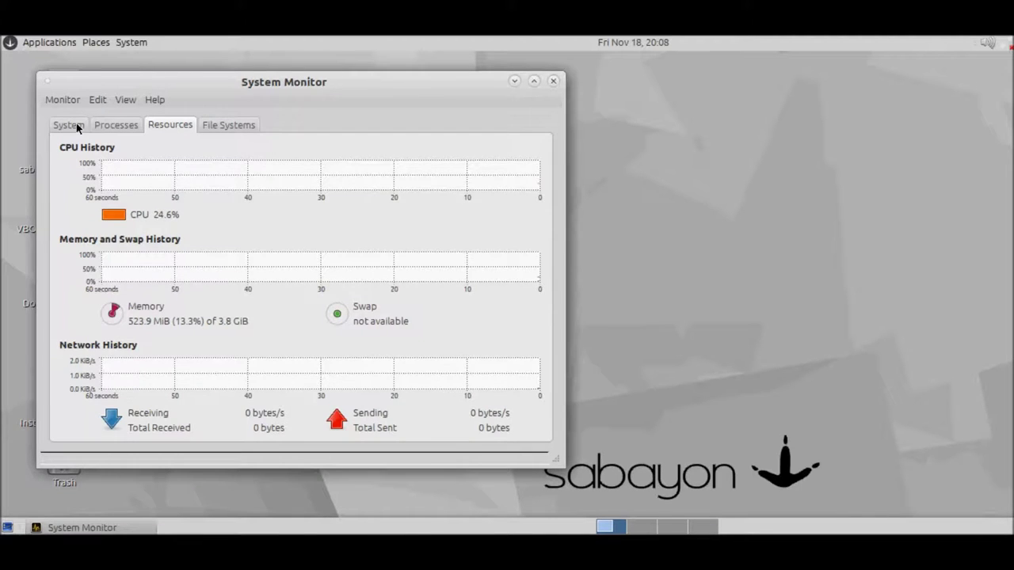
Step: Review System Monitor's System, Processes sorted by memory, Resources and File Systems tabs, then close it
click(73, 126)
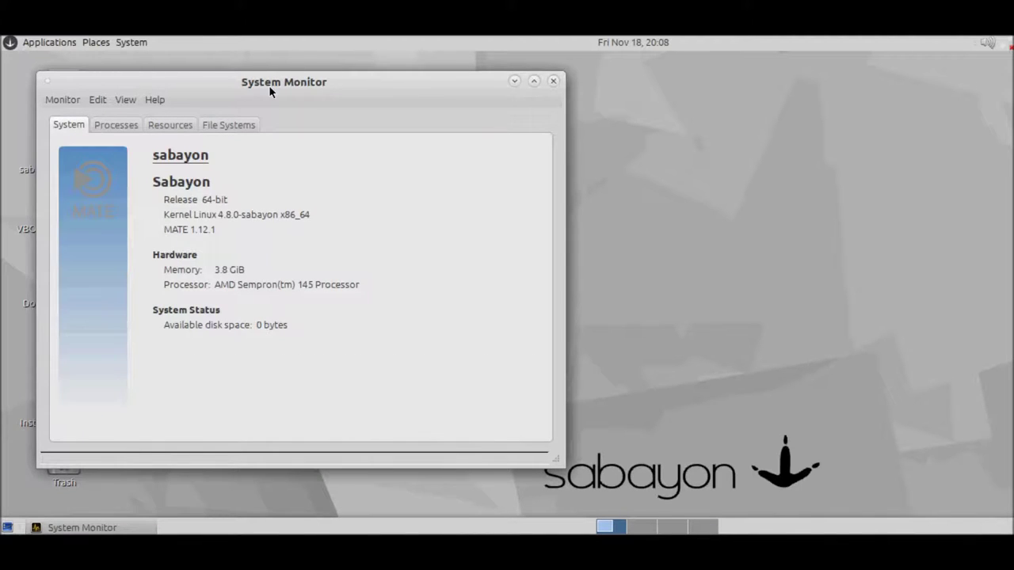
click(116, 129)
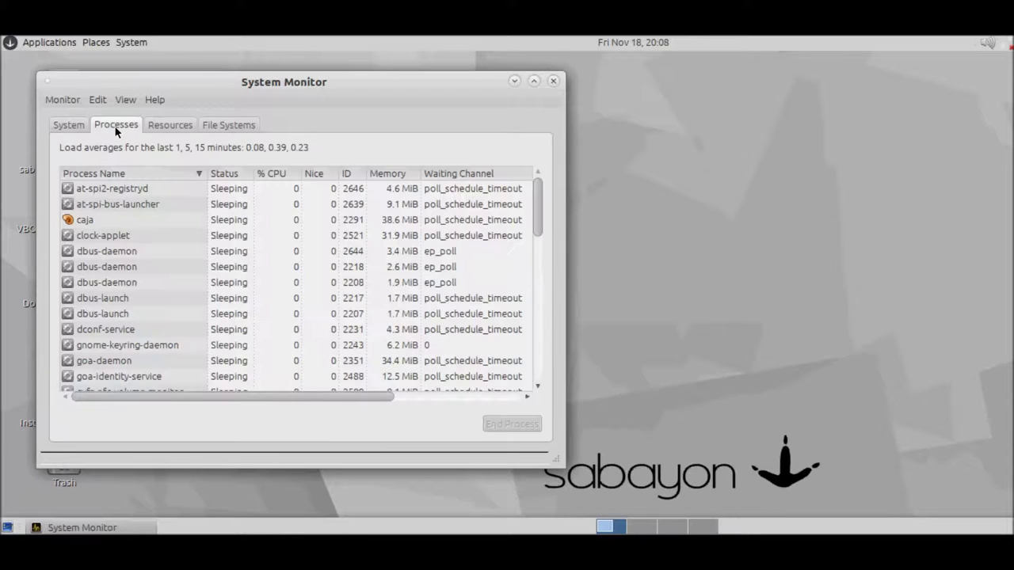
click(381, 176)
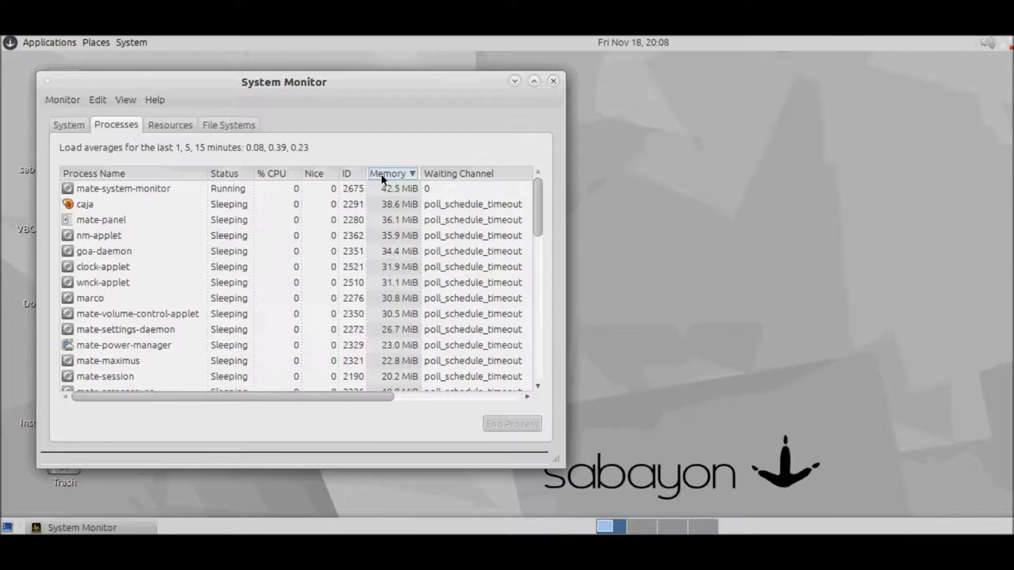
click(158, 130)
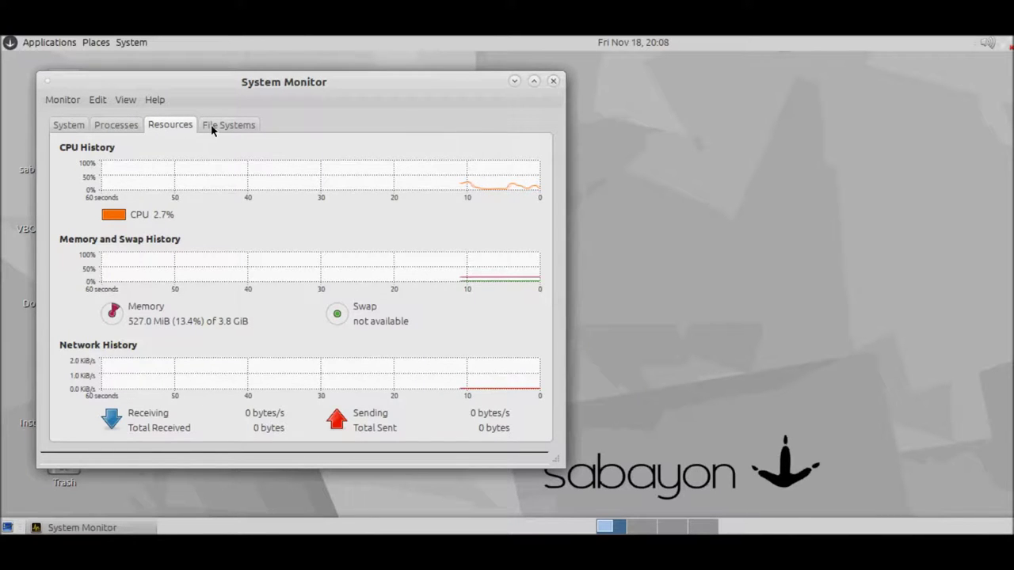
click(212, 130)
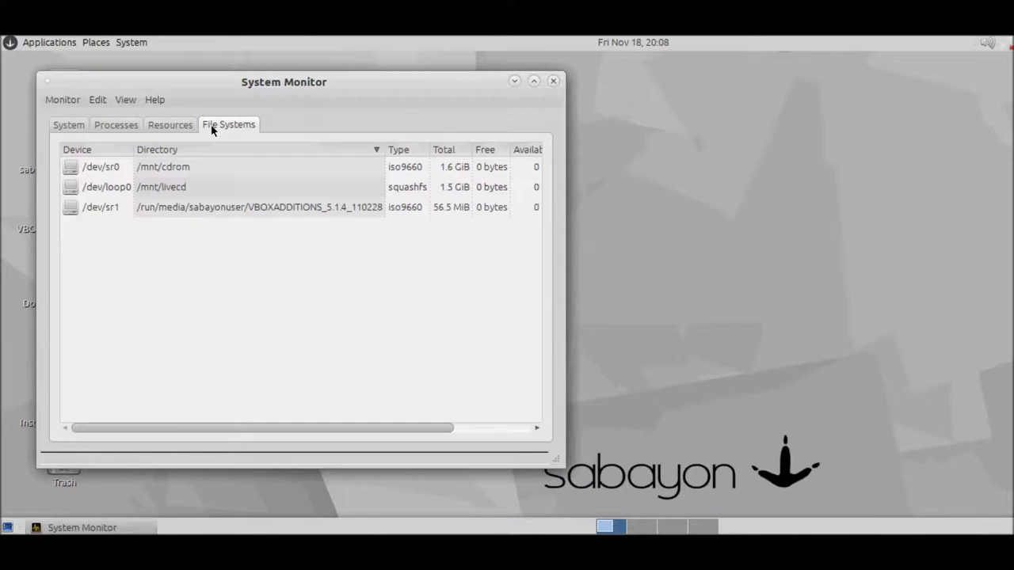
click(552, 80)
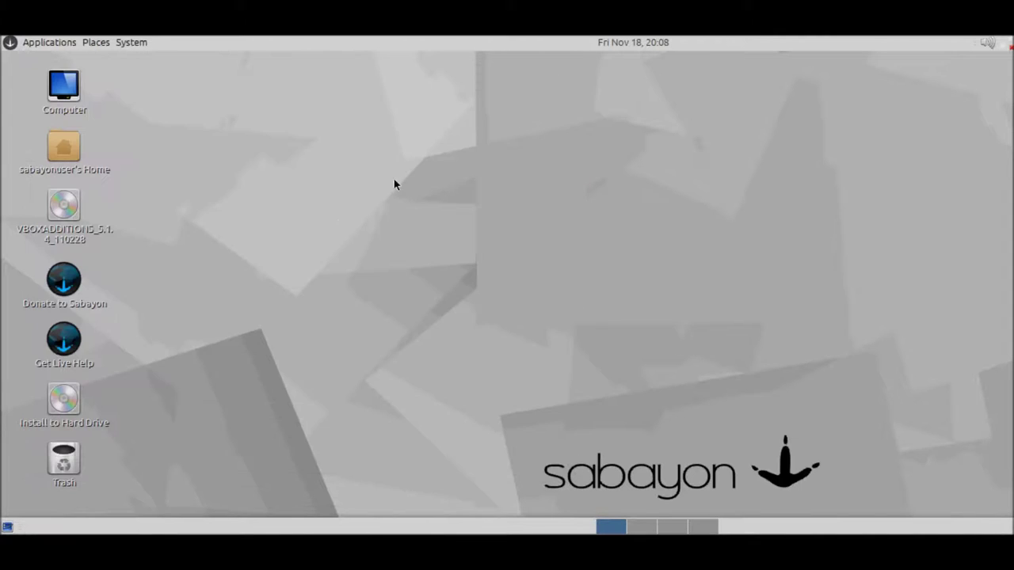
Step: Launch the Install to Hard Drive desktop icon to start the Sabayon 16.11 installer
click(27, 46)
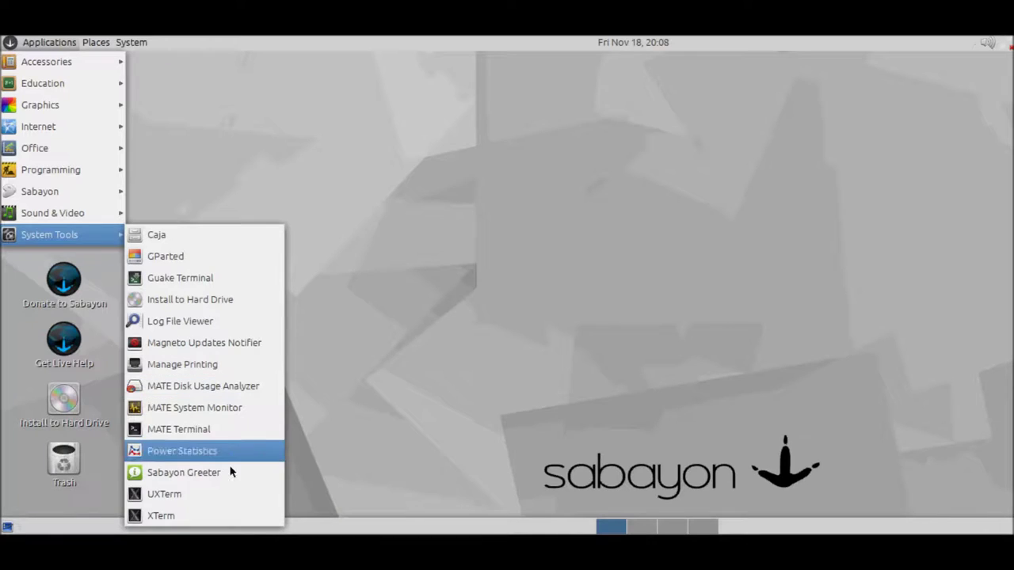
click(575, 270)
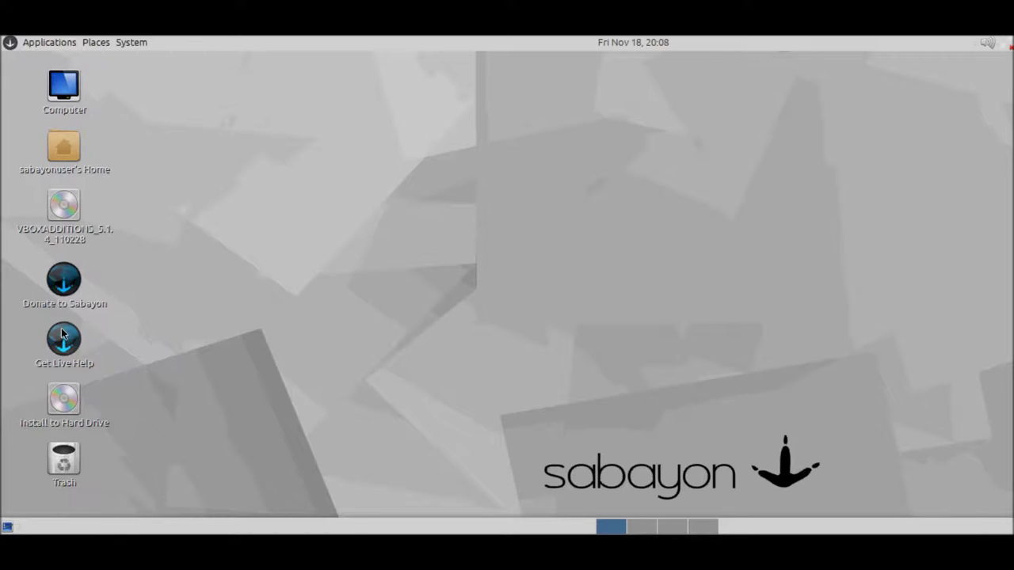
double_click(64, 407)
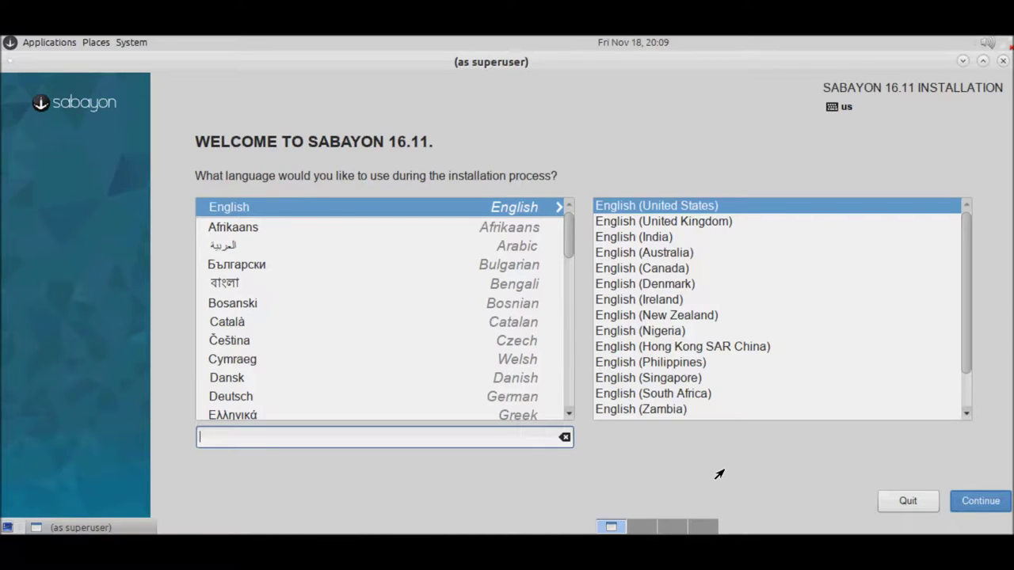
Step: Continue in English, select the 30 GiB ATA VBOX HARDDISK with automatic partitioning, and begin installation
click(969, 512)
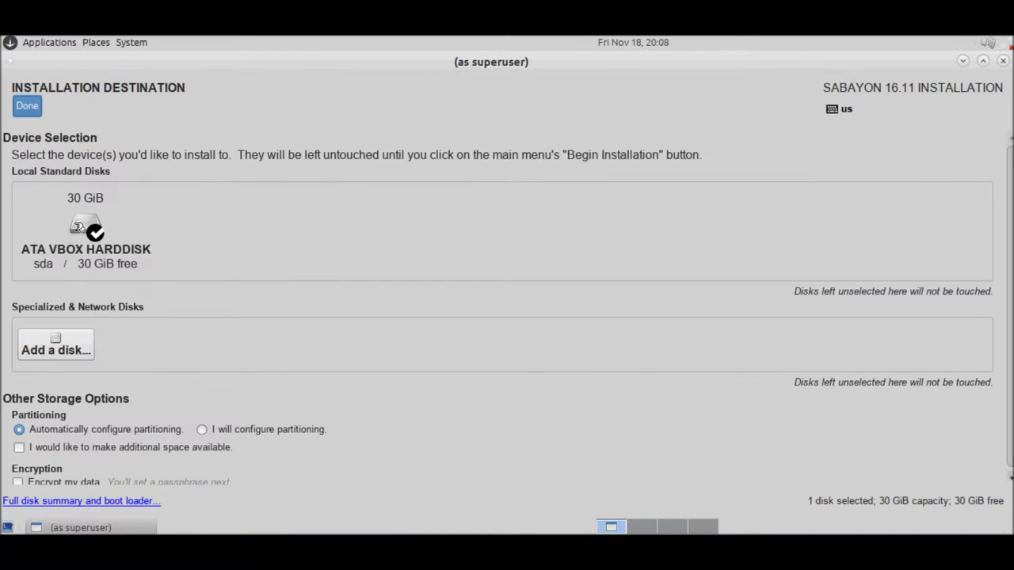
click(78, 227)
click(78, 227)
click(27, 108)
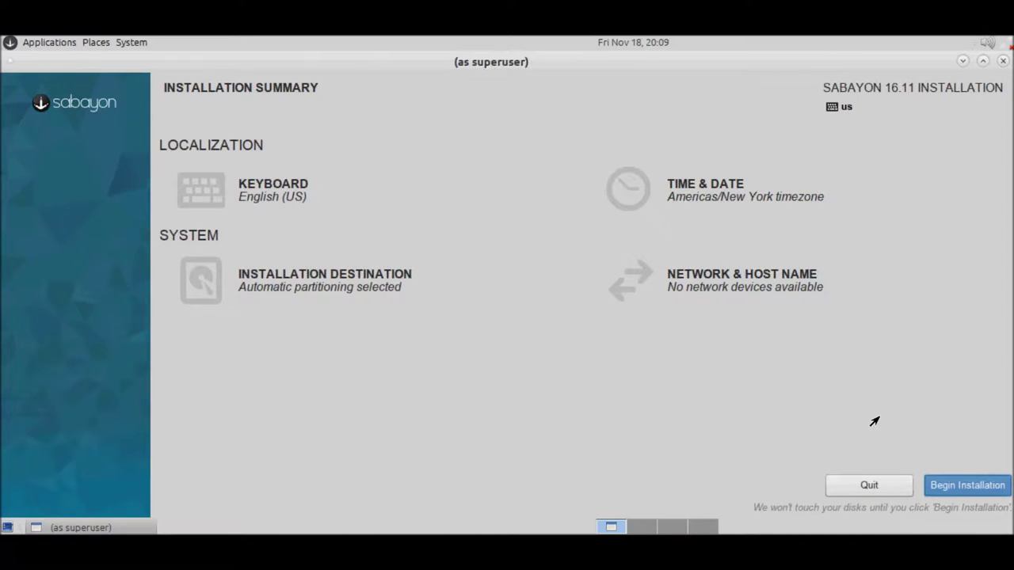
click(960, 489)
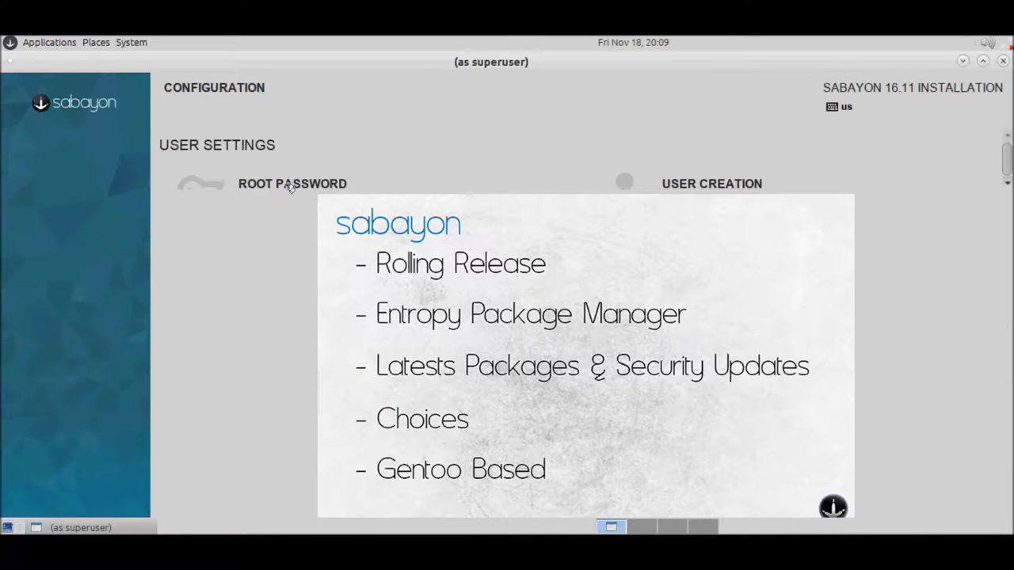
Step: Enter the new user's full name in the User Creation form
click(1006, 183)
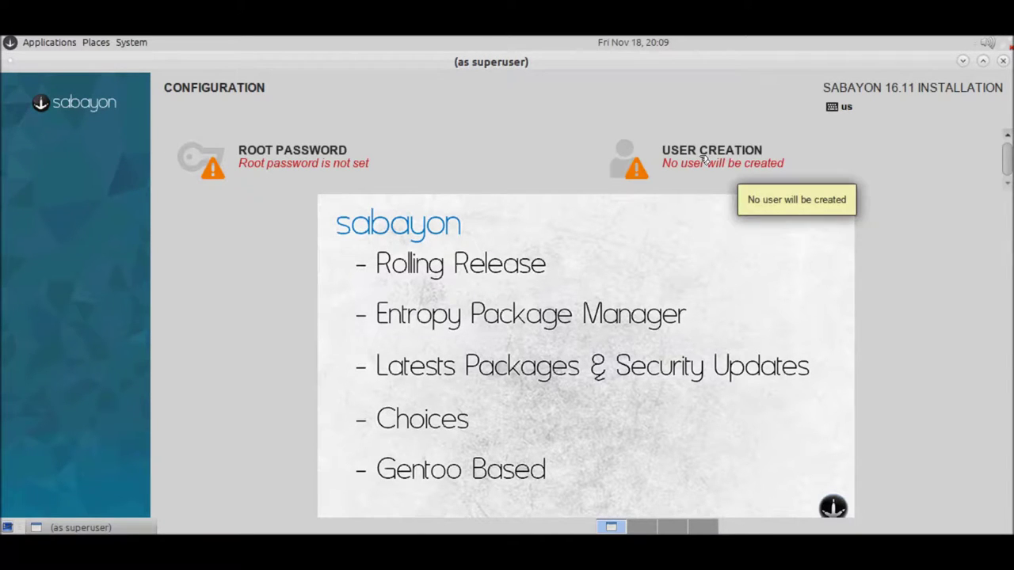
click(704, 161)
text(Daniele)
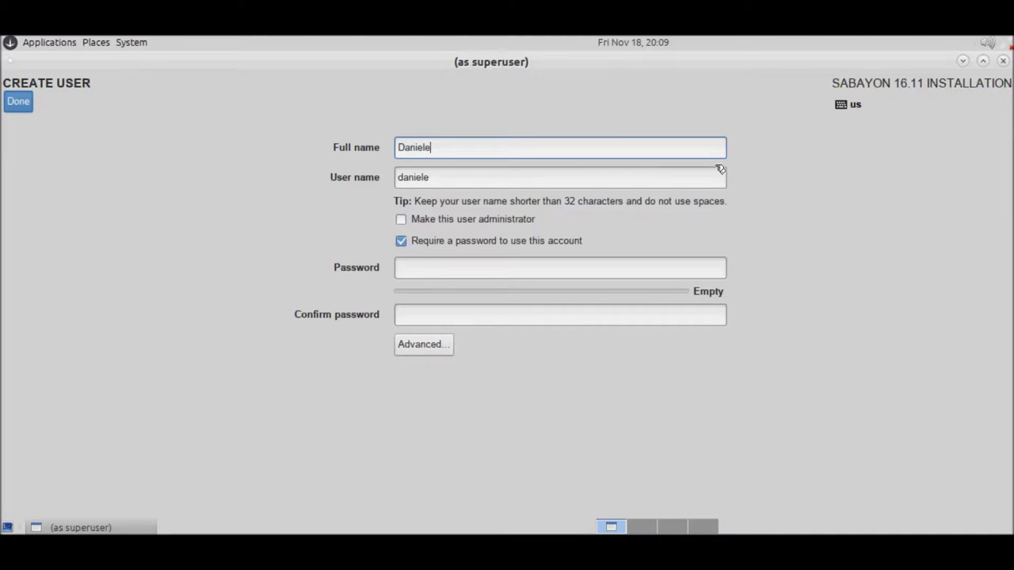
text(Buda)
key(Tab)
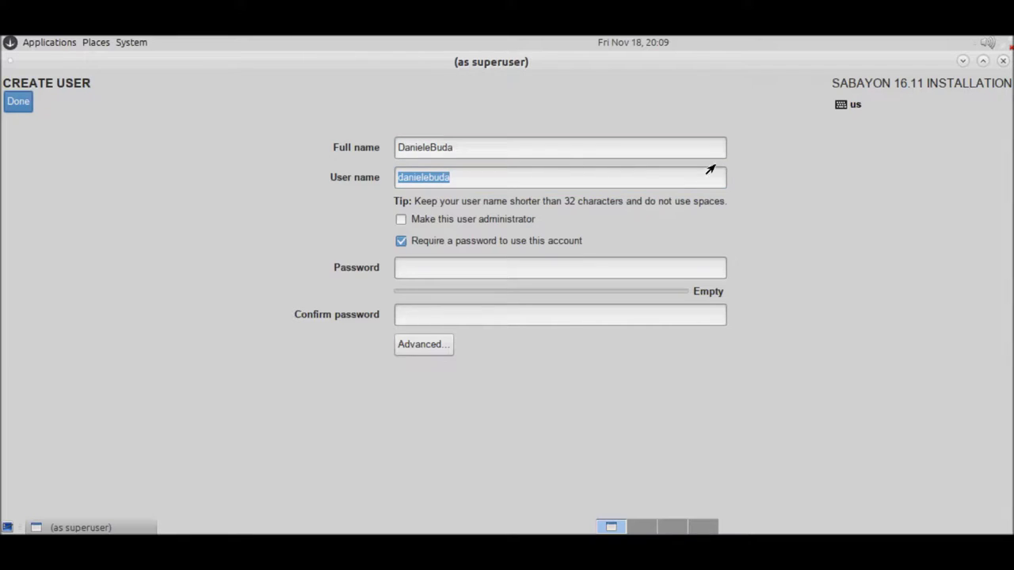
Step: Make the user an administrator, set and confirm the password, and accept the account settings
click(397, 223)
click(434, 268)
text(••••••••••)
key(Tab)
text(••••••••)
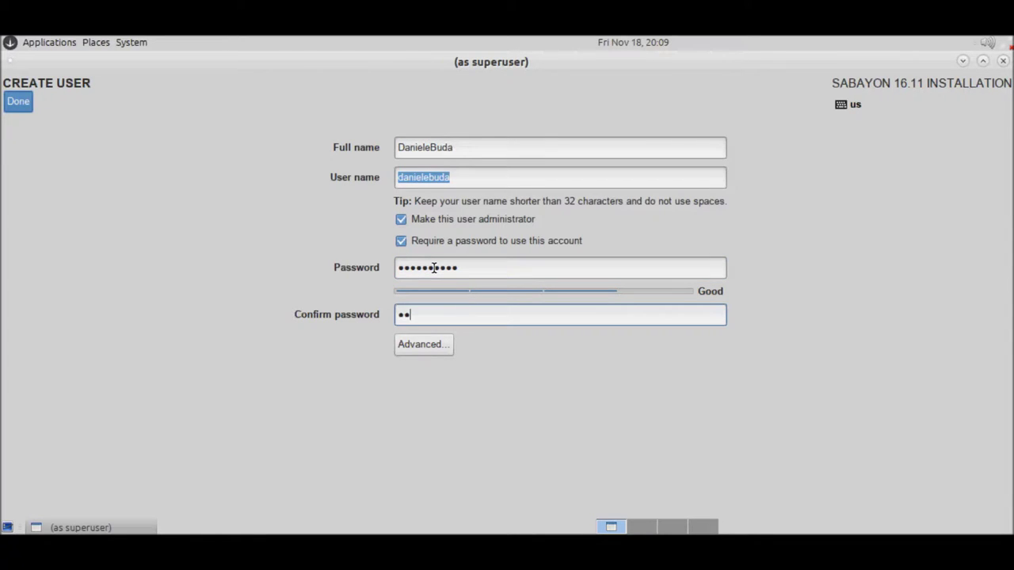
text(••)
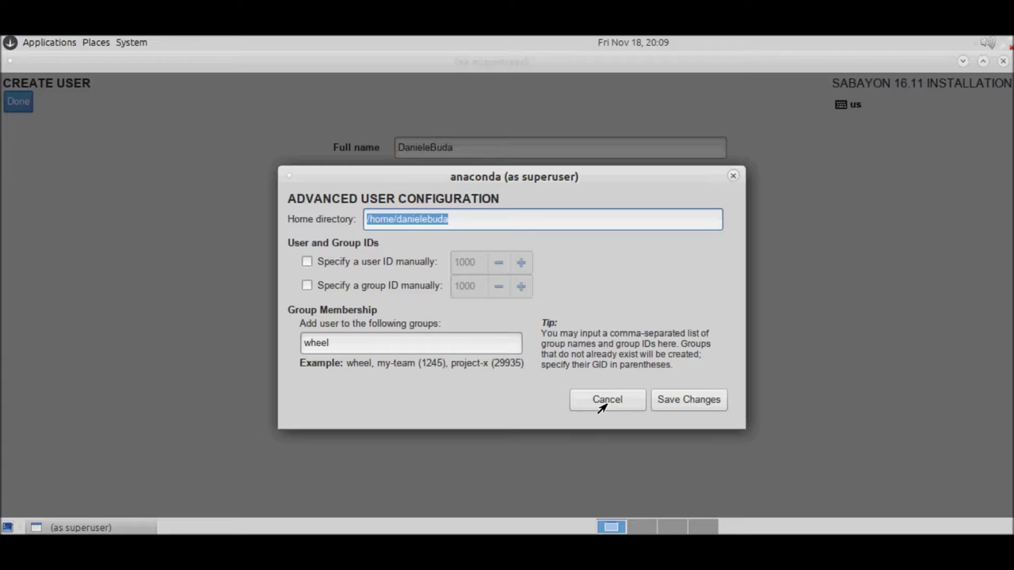
click(606, 400)
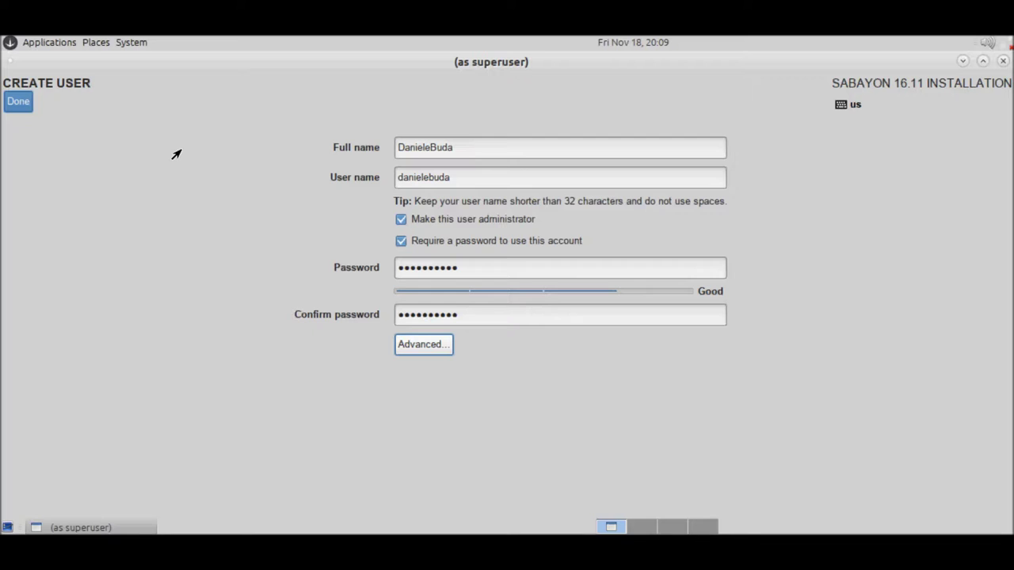
click(18, 101)
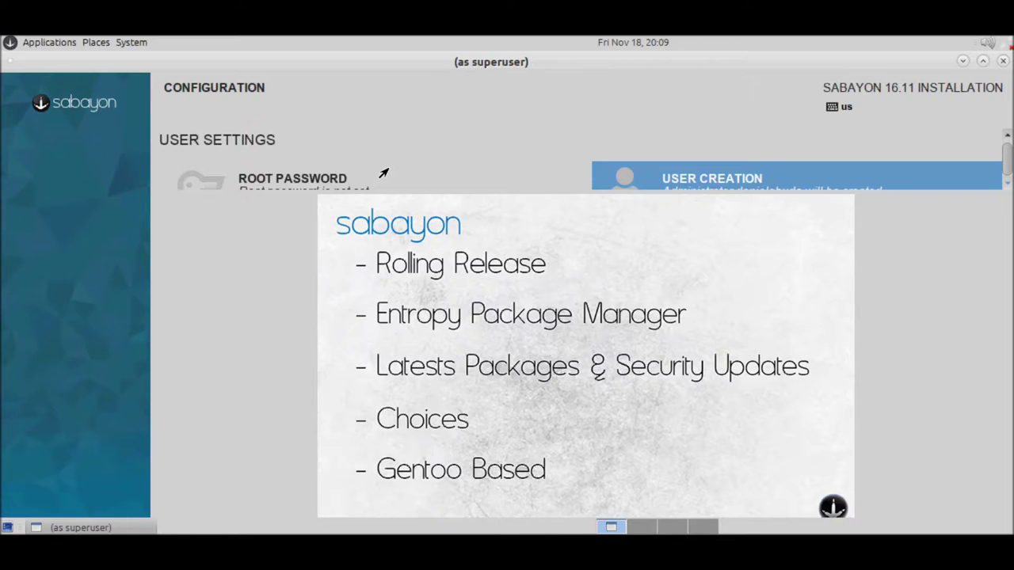
Step: Set the root password in the Root Password page and confirm it with Done
click(314, 186)
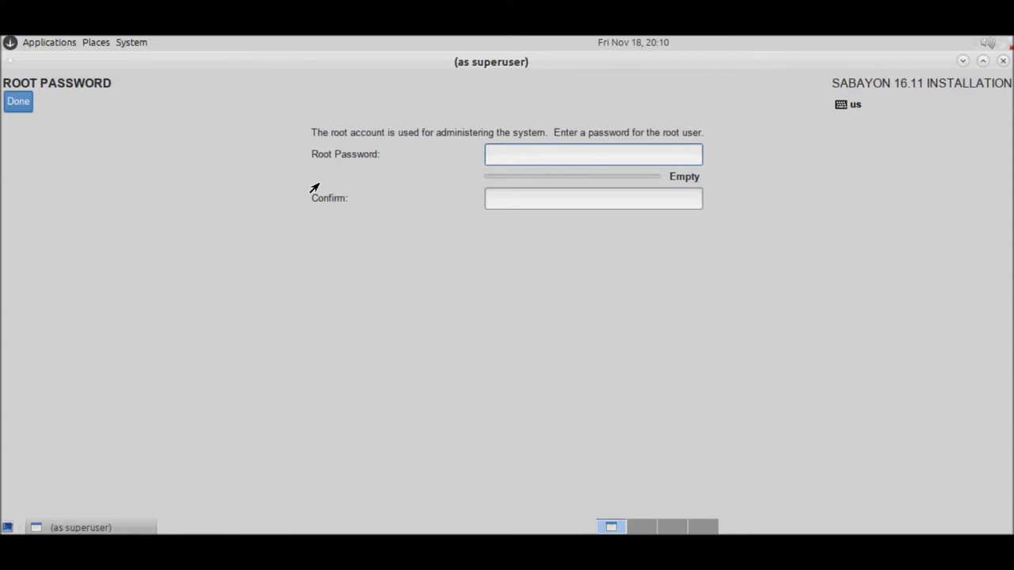
text(********)
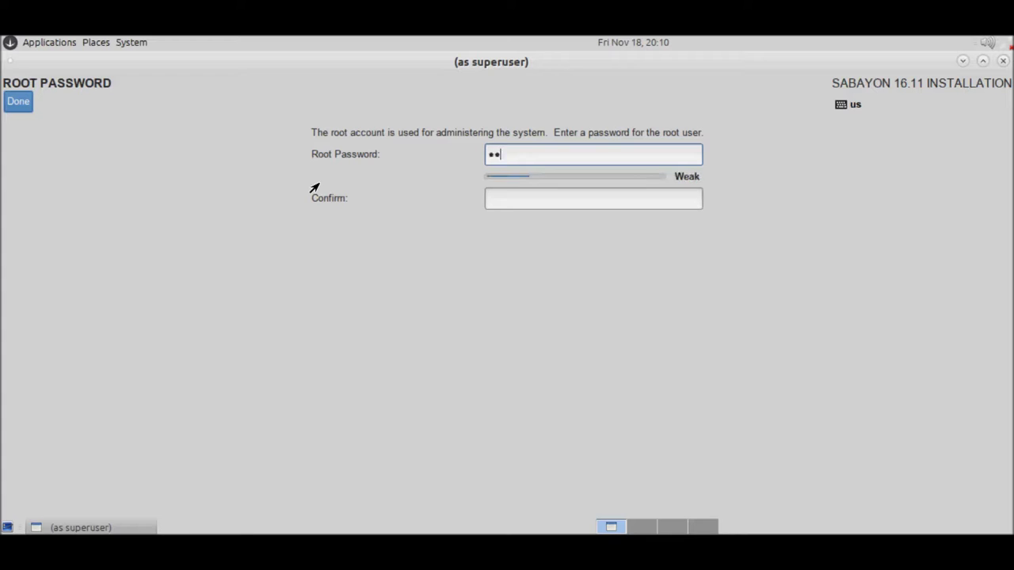
text(**)
key(Tab)
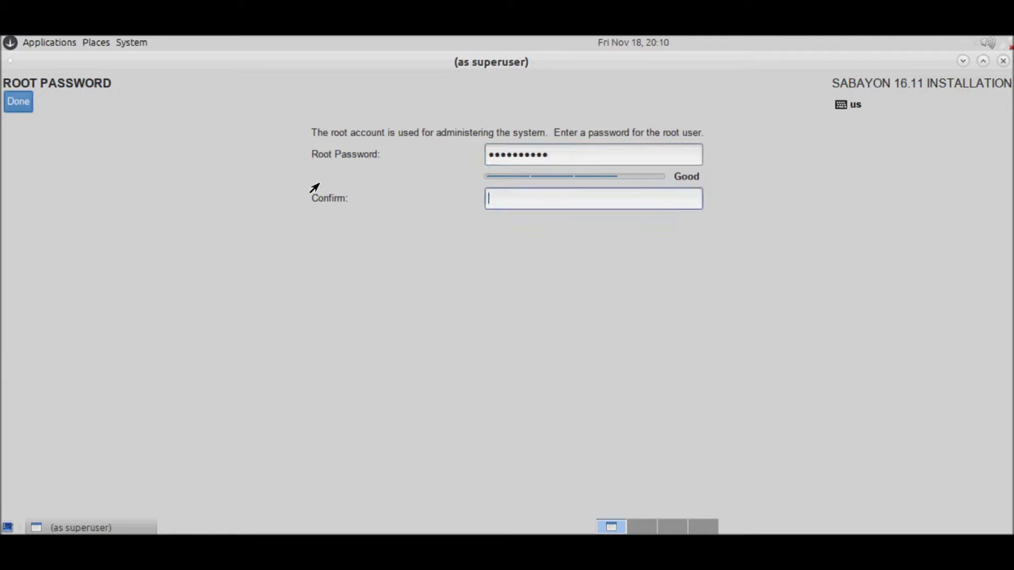
text(**********)
click(18, 104)
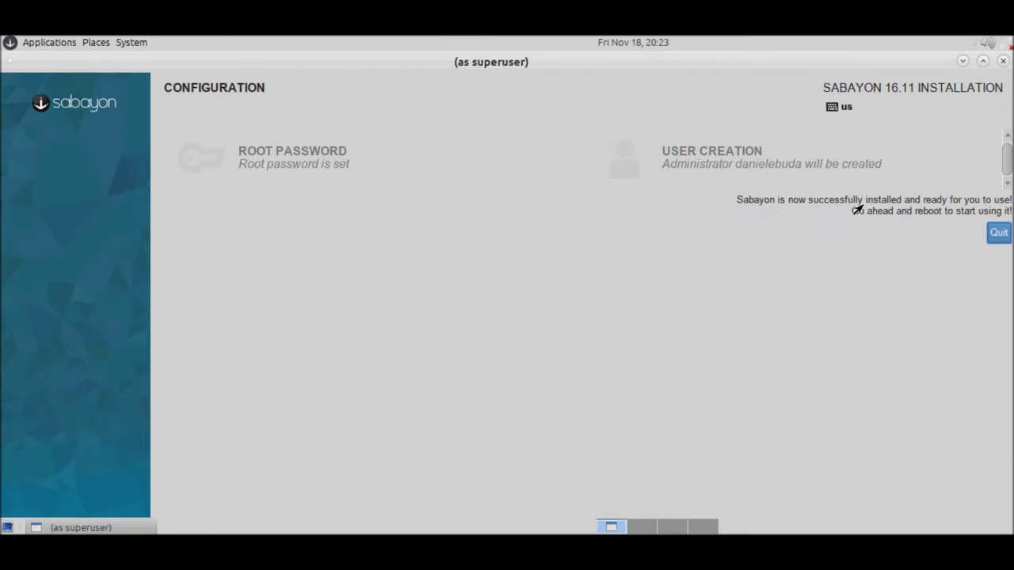
Step: Quit the finished installer and restart the computer via System > Shut Down
click(998, 235)
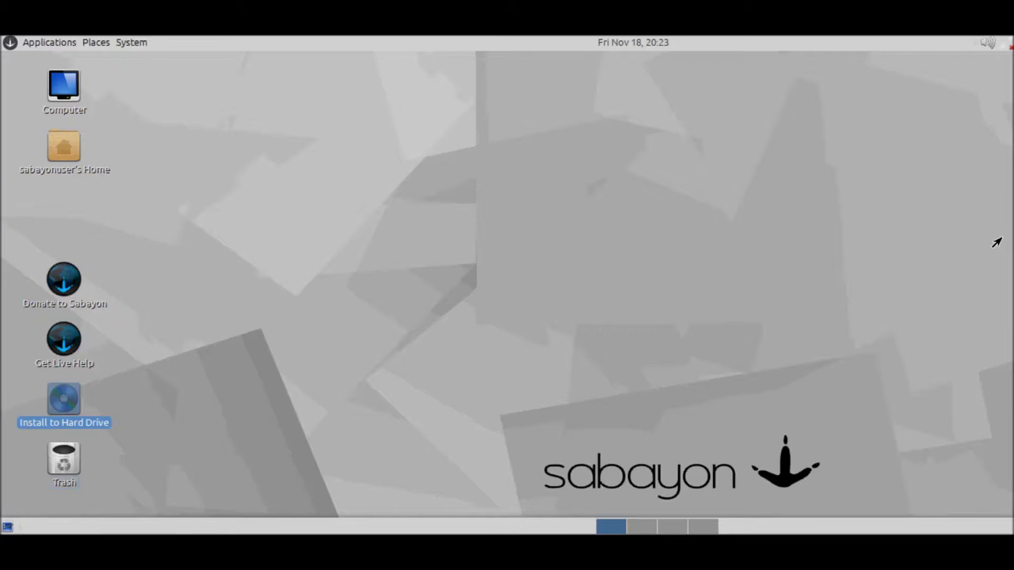
click(44, 43)
mouse_move(132, 46)
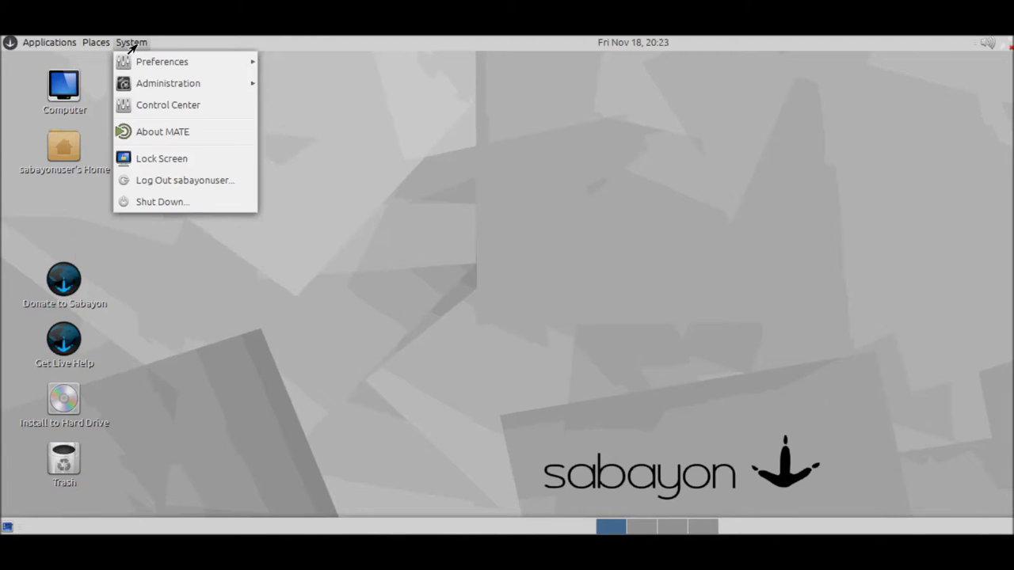
click(183, 202)
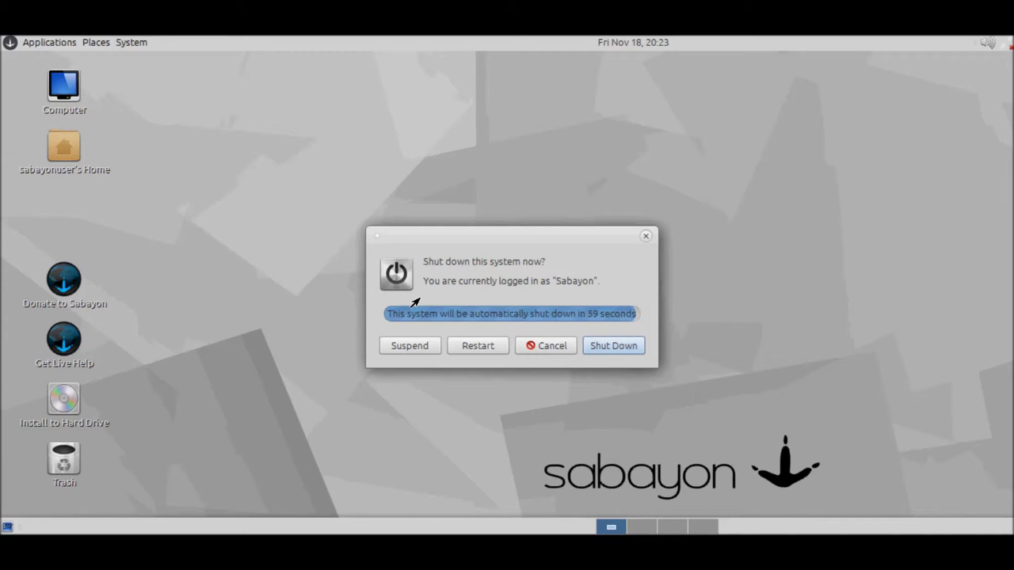
click(469, 350)
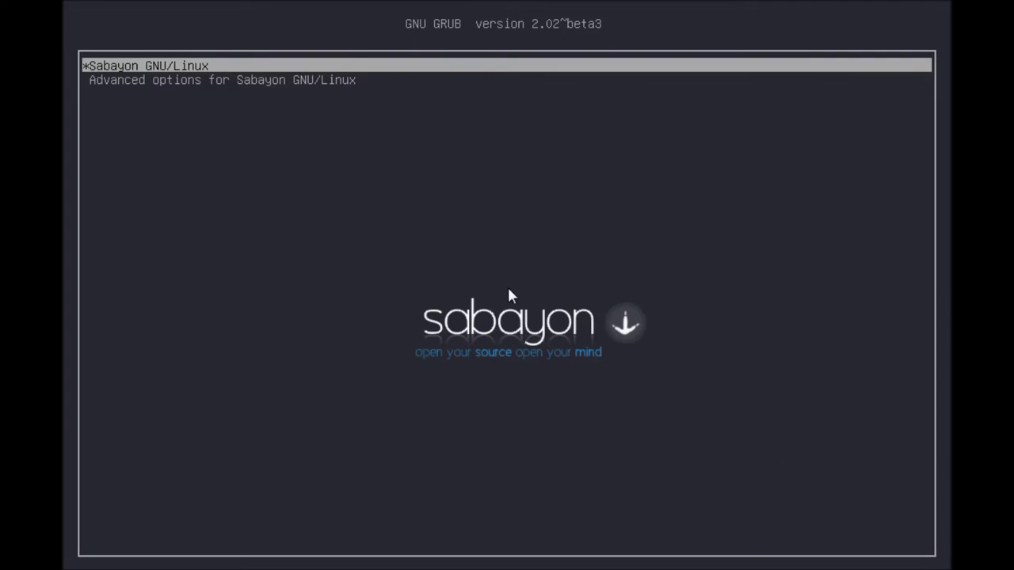
Step: Boot the Sabayon GNU/Linux entry from the GRUB menu
key(Down)
key(Up)
key(Return)
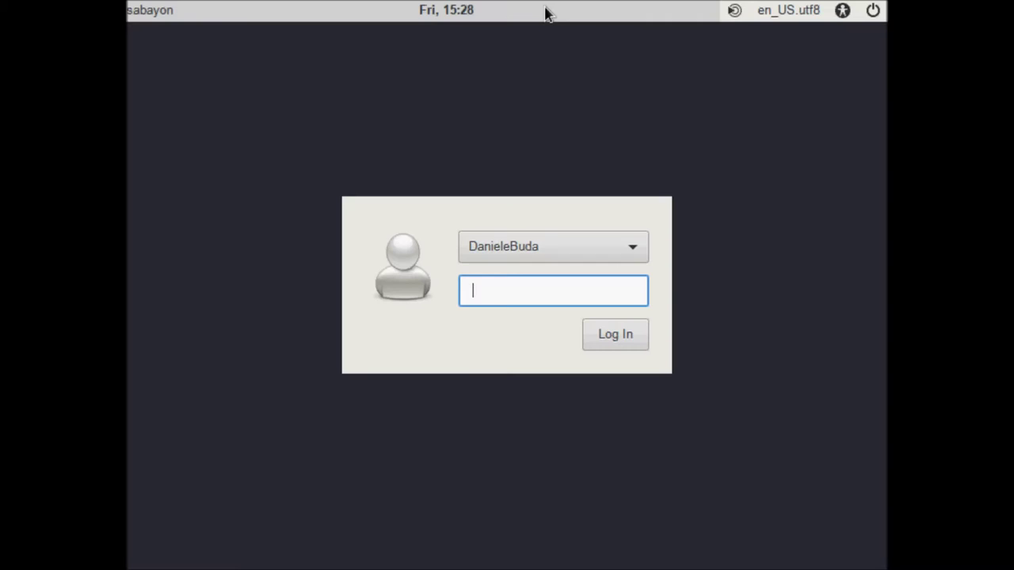
Step: Log in at the MDM screen as the newly created user with their password
click(734, 12)
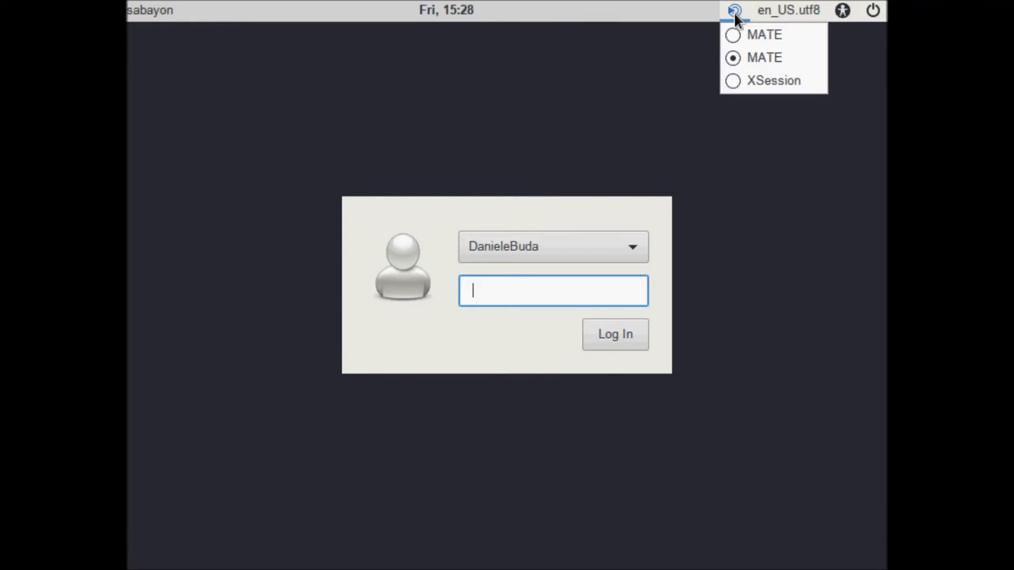
click(757, 183)
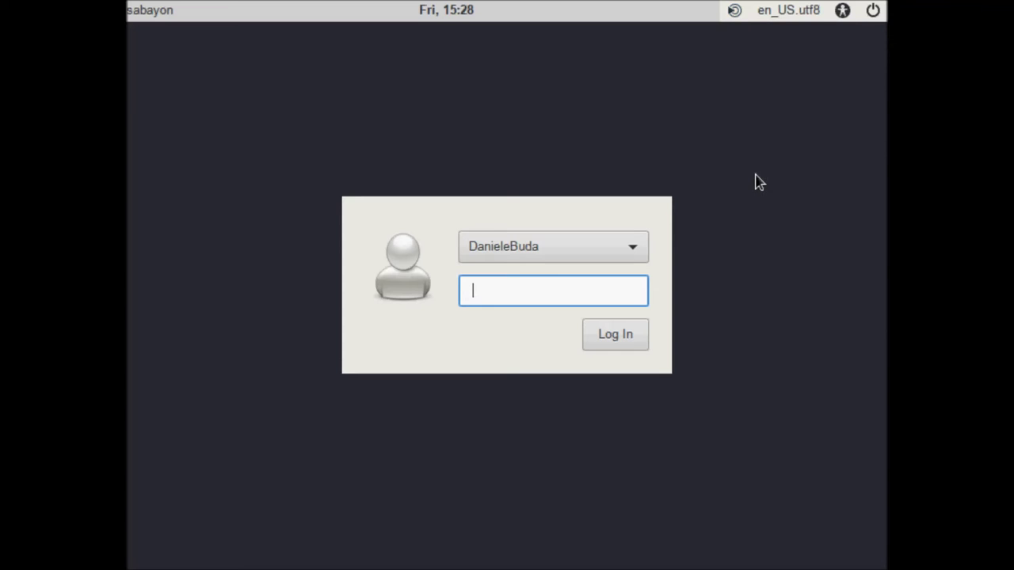
click(632, 248)
click(631, 248)
click(572, 291)
text(••••••••••)
click(624, 337)
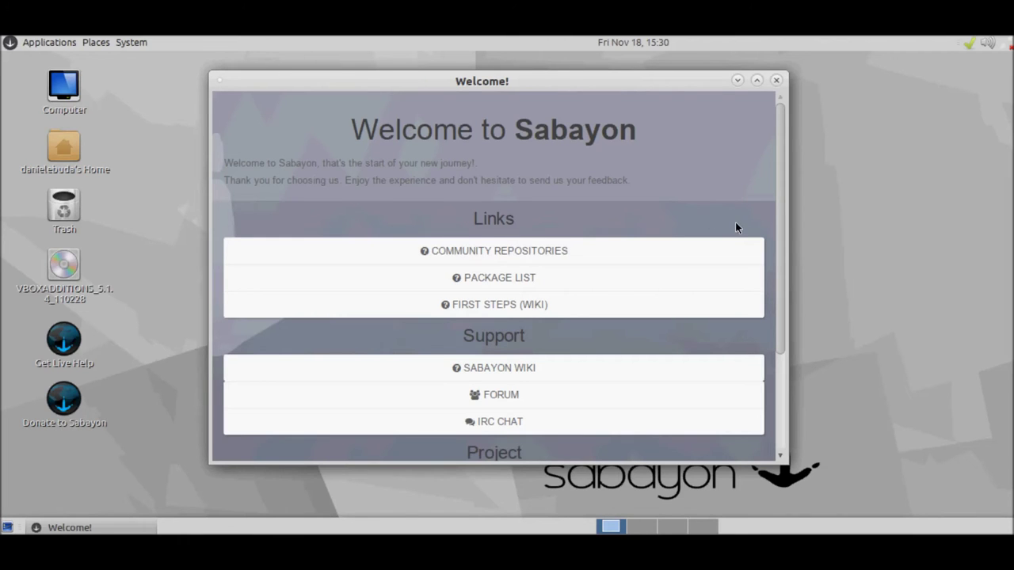
Step: Untick 'Show this dialog on startup' in Welcome to Sabayon and close the window
scroll(737, 228, down, 3)
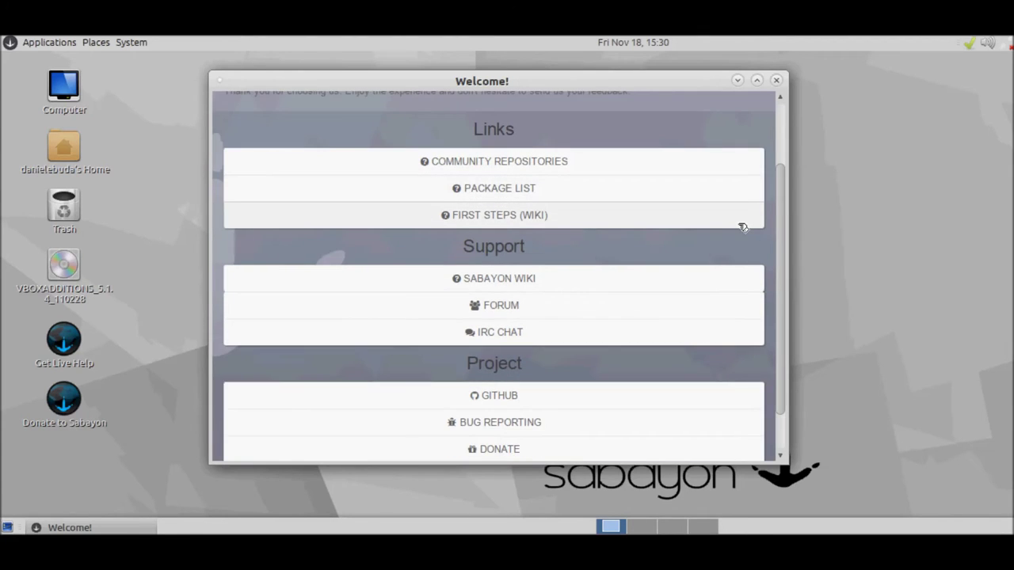
scroll(742, 227, down, 2)
click(583, 436)
scroll(625, 333, up, 5)
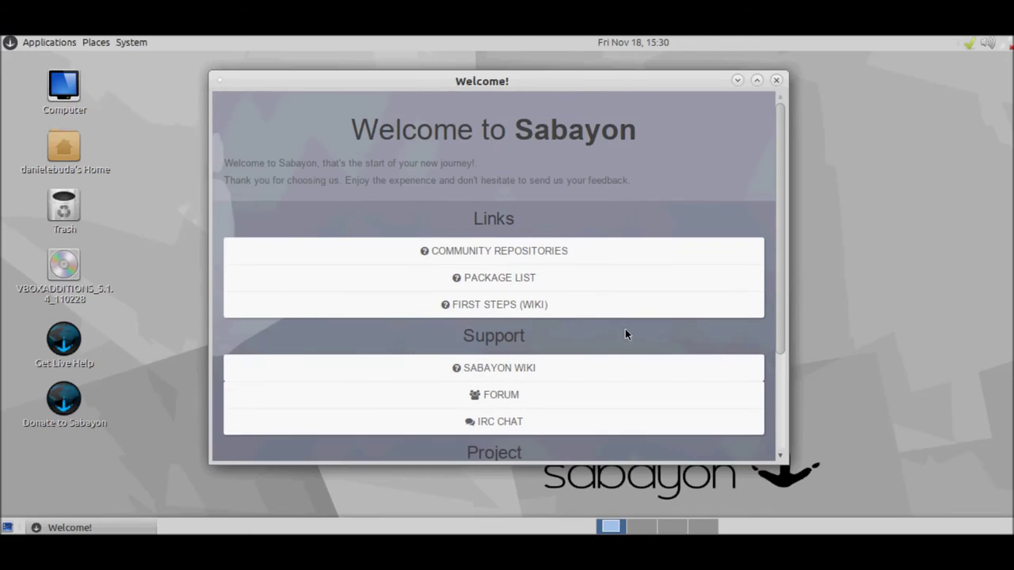
click(775, 81)
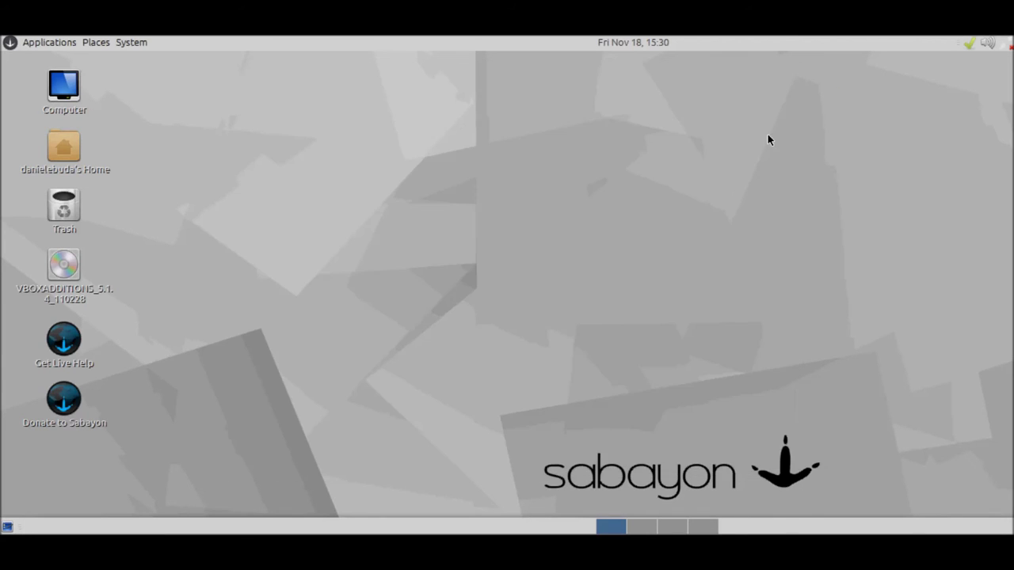
Step: Choose Shut Down from the Applications System menu to show the shutdown confirmation
click(39, 43)
mouse_move(126, 42)
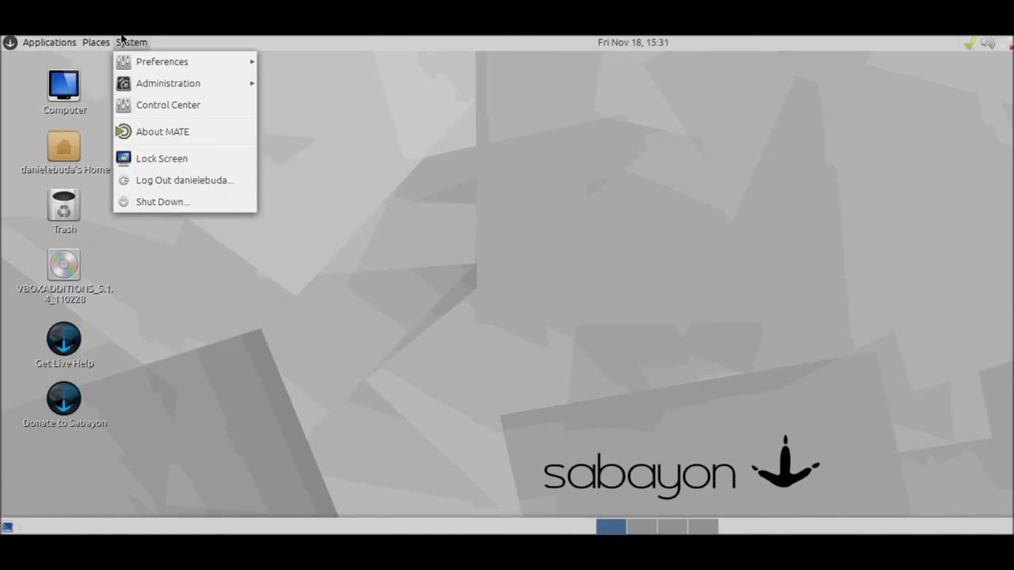
click(179, 203)
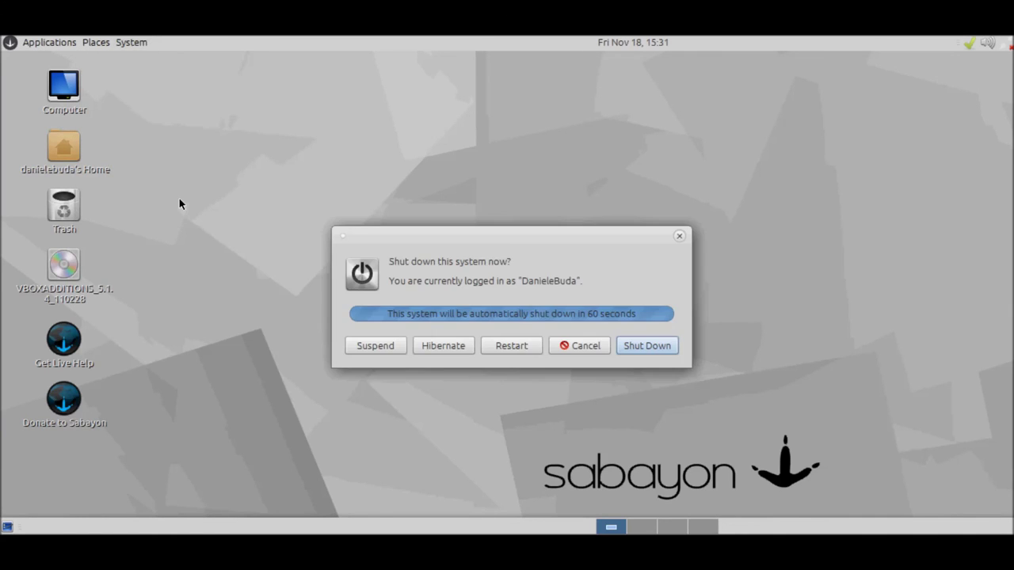